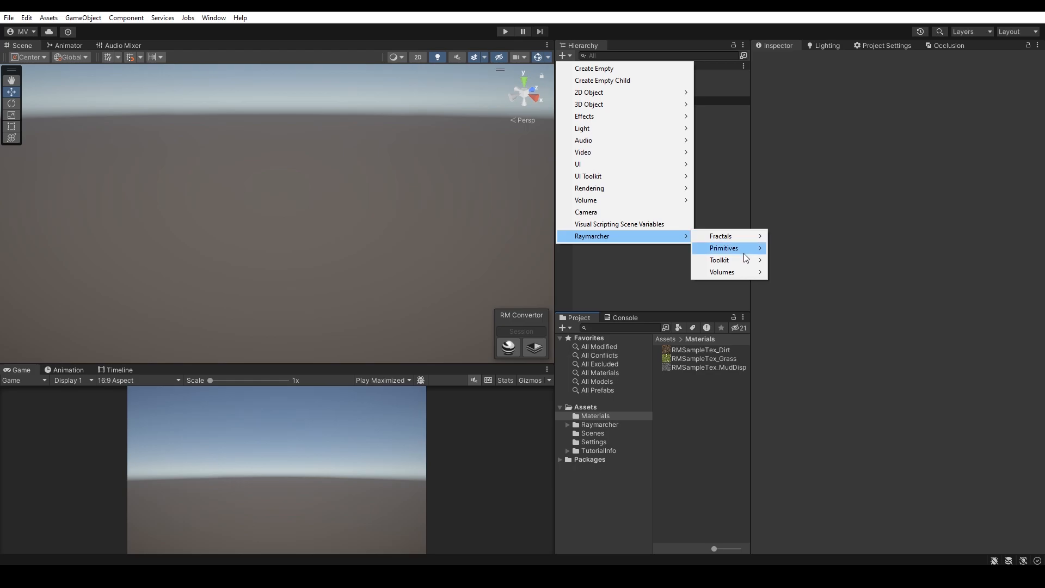
Add a Raymarcher Tex3D volume box to the scene and reset its transform to the origin
left_click(796, 283)
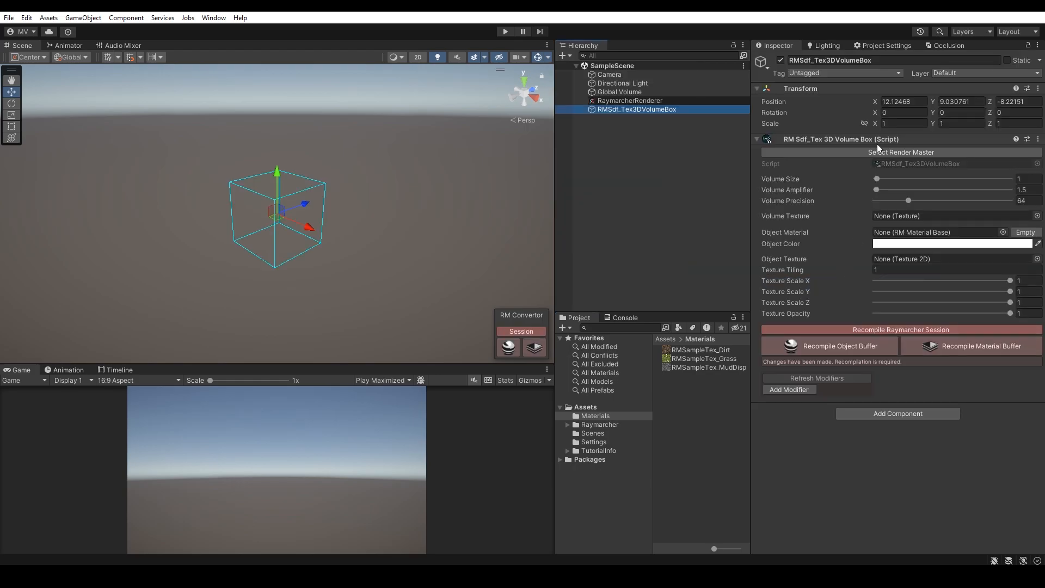
right_click(830, 92)
left_click(845, 100)
Recompile the Raymarcher session and set the volume box's Volume Size to 2
left_click(858, 328)
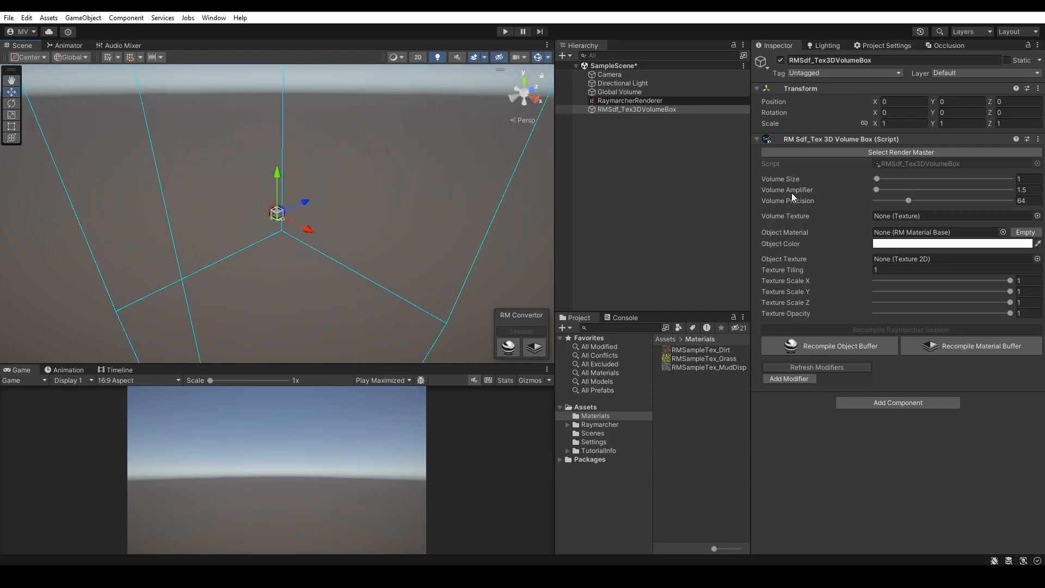
left_click_drag(877, 179, 879, 179)
key("s")
right_click_drag(433, 211, 430, 206)
Create a Raymarcher Standard PBR material in the Materials folder and assign it as the volume box's Object Material
right_click(675, 417)
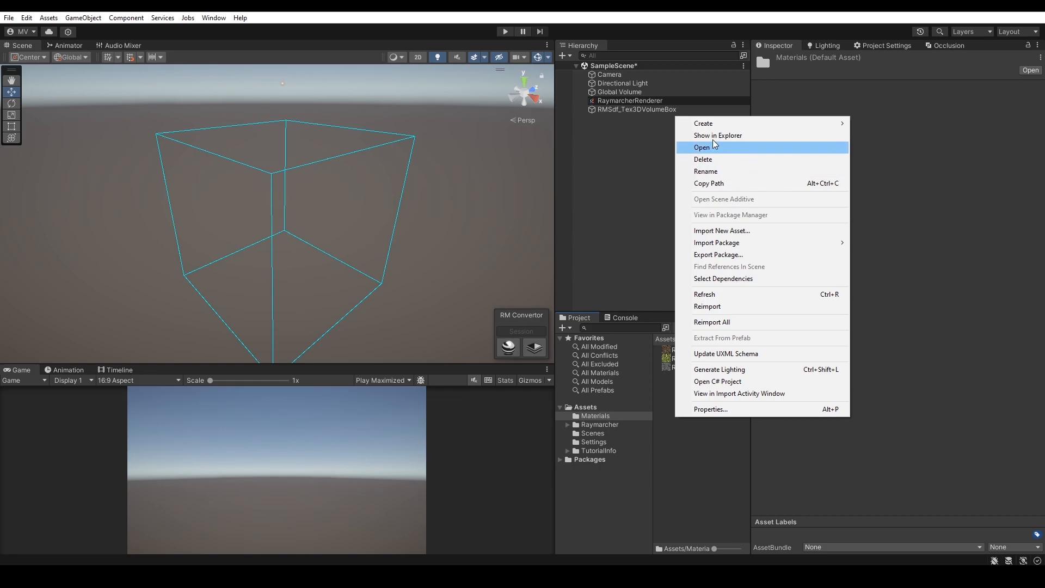
mouse_move(716, 127)
mouse_move(899, 17)
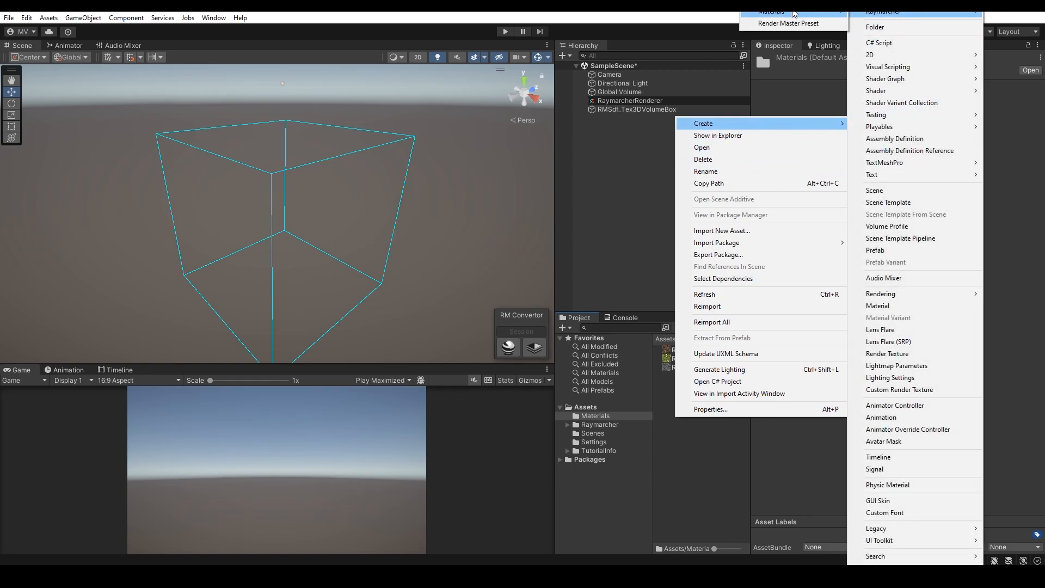
mouse_move(816, 12)
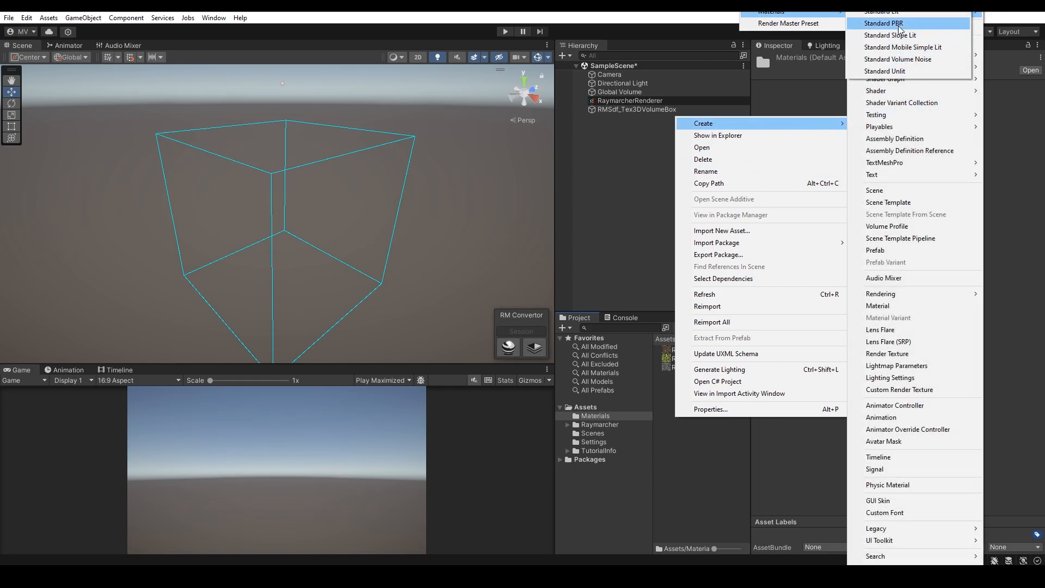
left_click(884, 23)
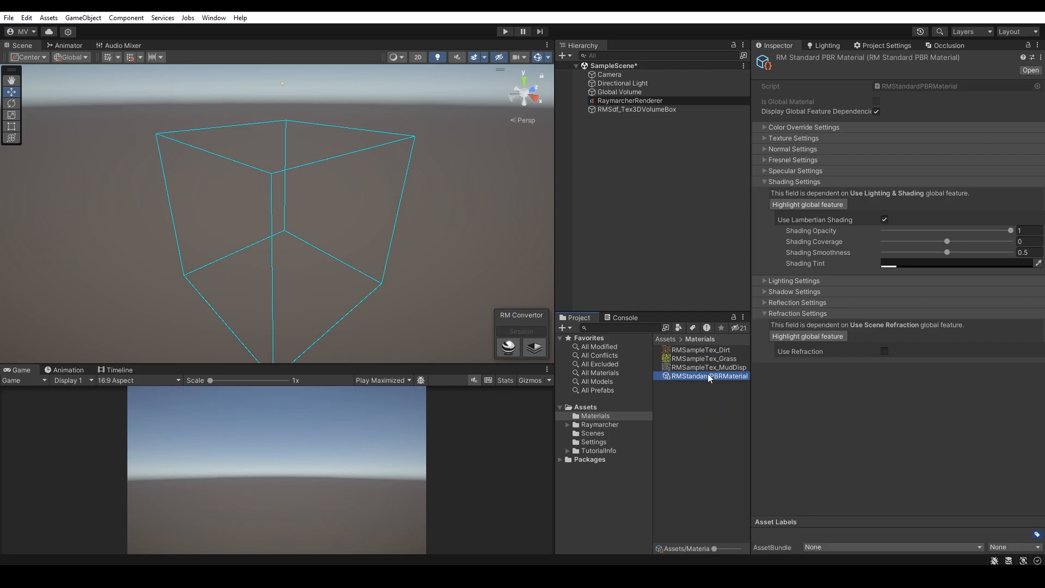
left_click(632, 109)
left_click_drag(724, 376, 946, 234)
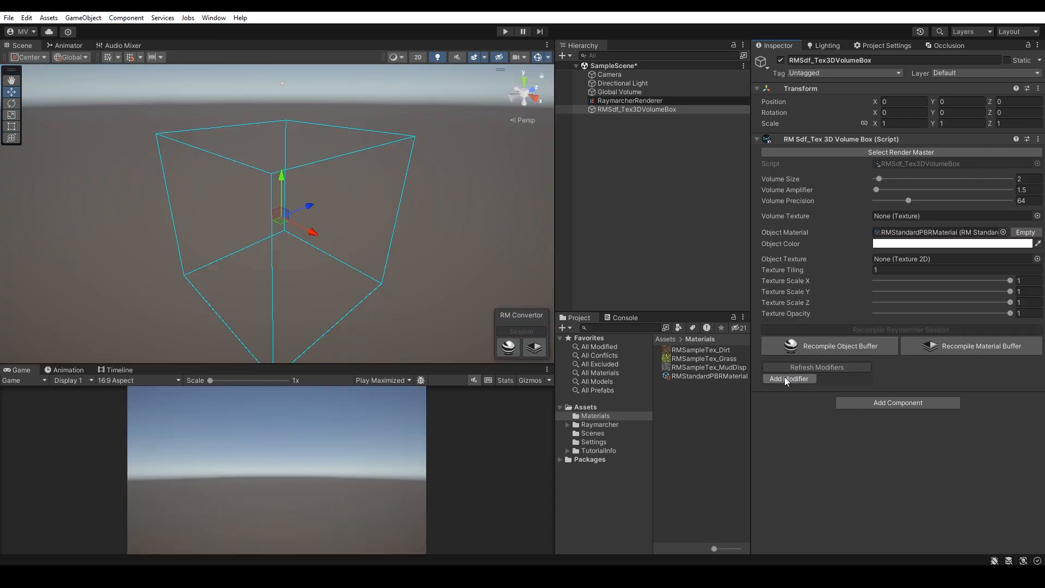
Add an RM Volume Particle Tracker component to the volume box and assign the box as its Target Volume Box Tex 3D
left_click(862, 401)
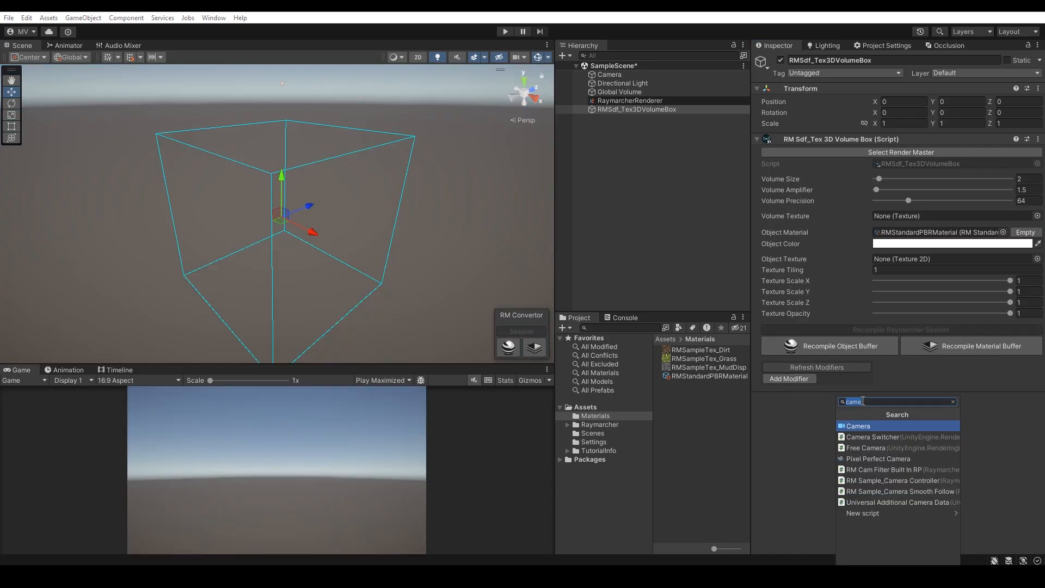
type("particl")
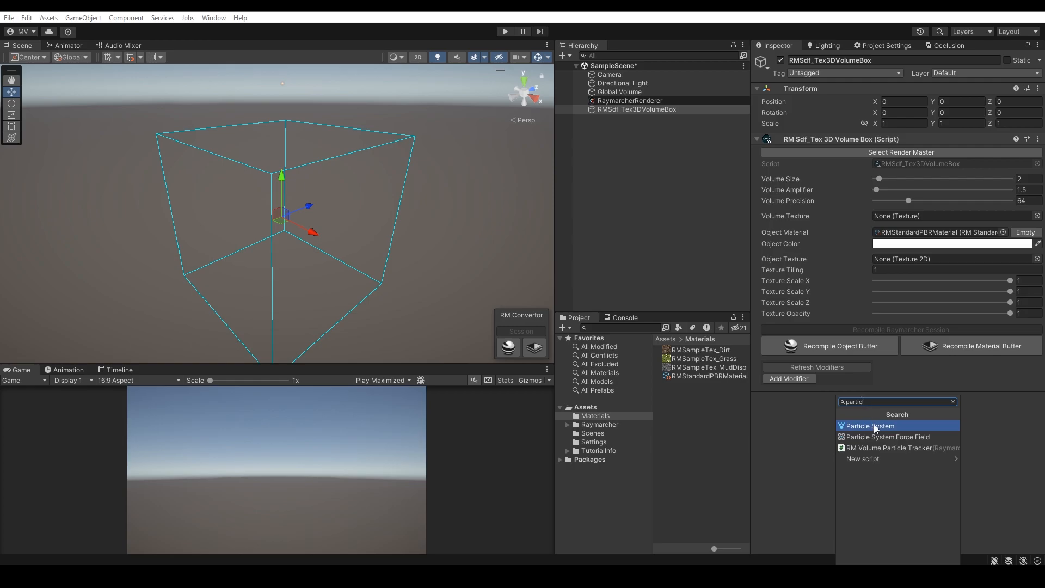
left_click(881, 449)
scroll(833, 381, "down", 1)
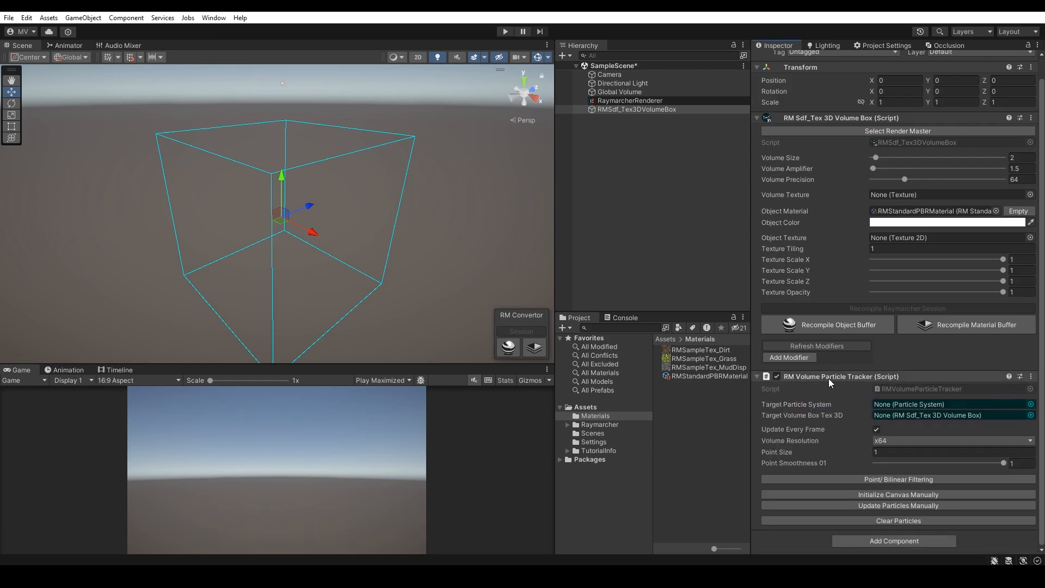
left_click_drag(835, 120, 918, 413)
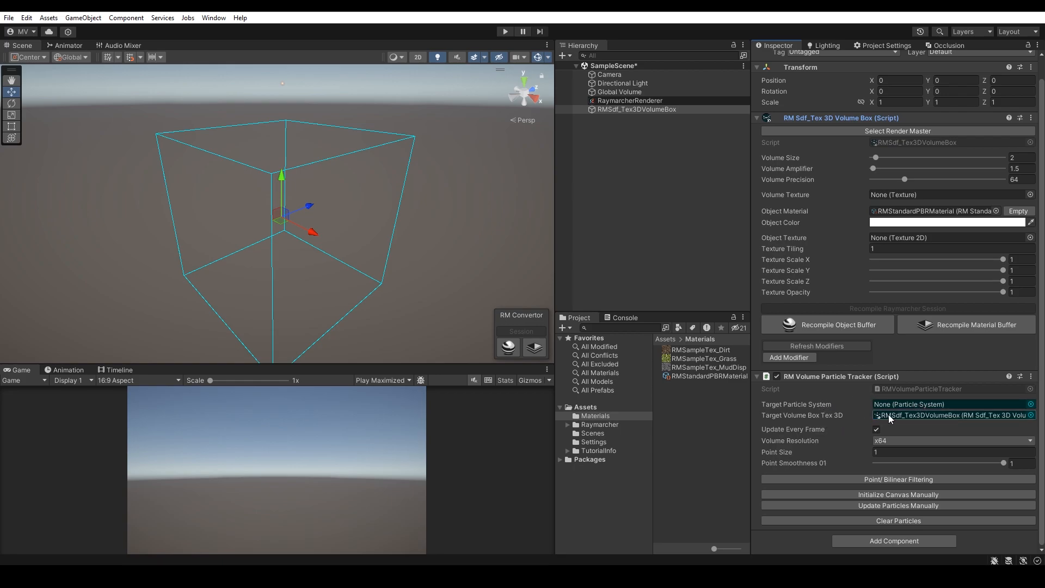
Create a Particle System as a child of RMSdf_Tex3DVolumeBox and reset its transform
left_click(569, 55)
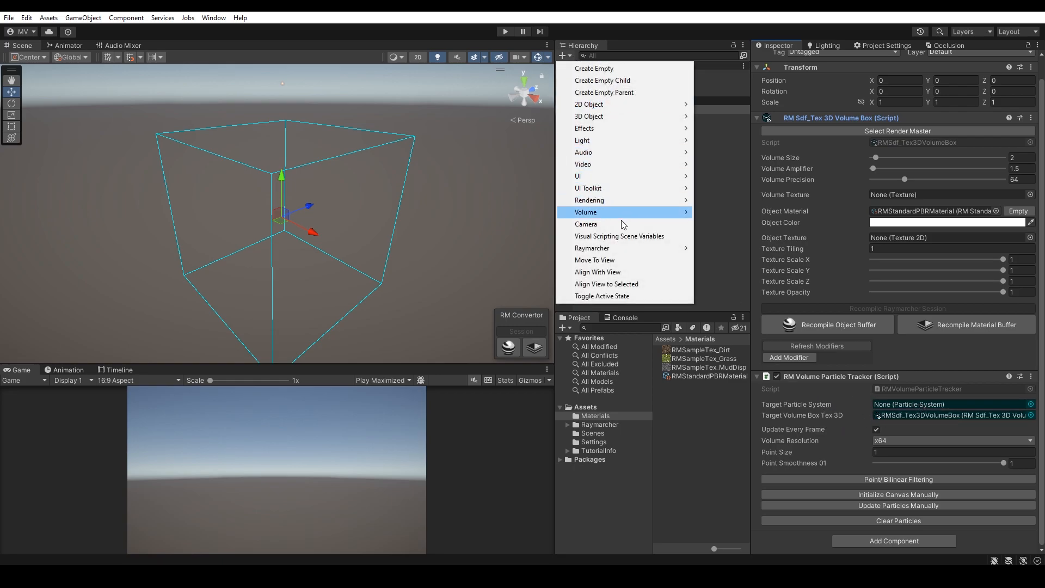
mouse_move(585, 128)
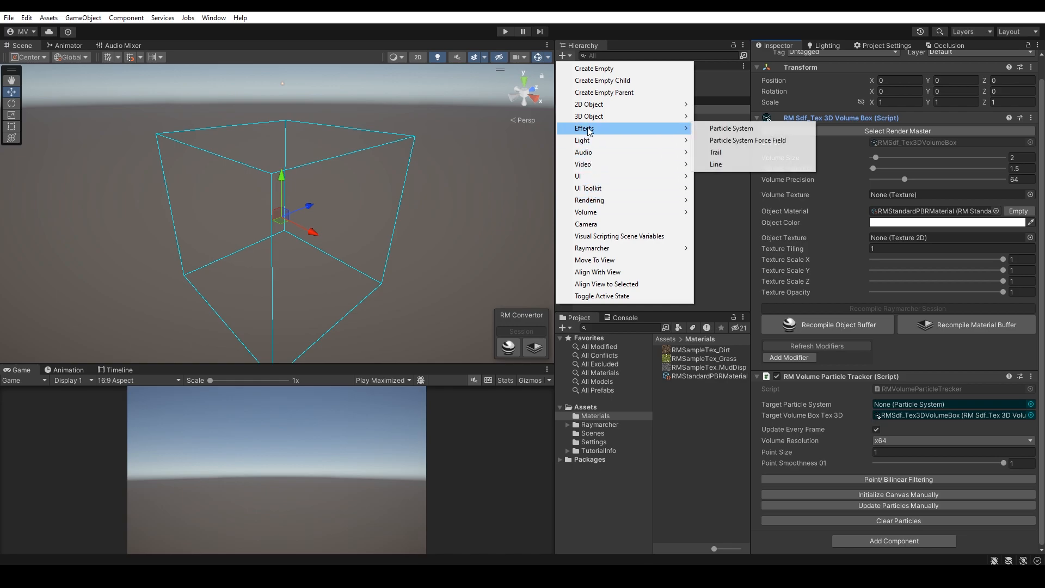
left_click(719, 128)
left_click(634, 128)
left_click_drag(633, 121, 651, 111)
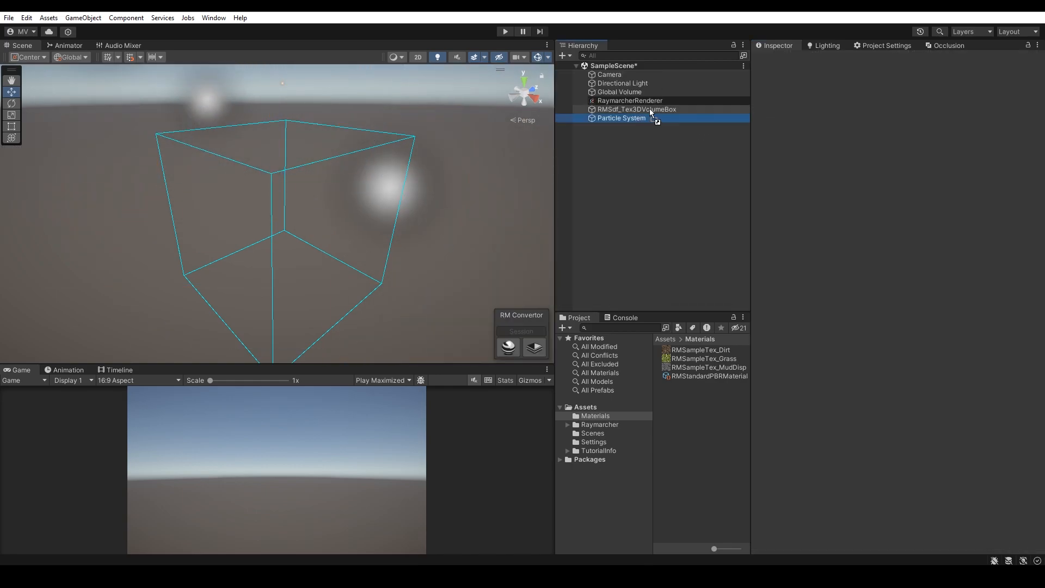
right_click(821, 86)
left_click(845, 94)
Set the particle system's Start Size to 0.56 and its X rotation to 180
right_click_drag(463, 167, 401, 188)
key("w")
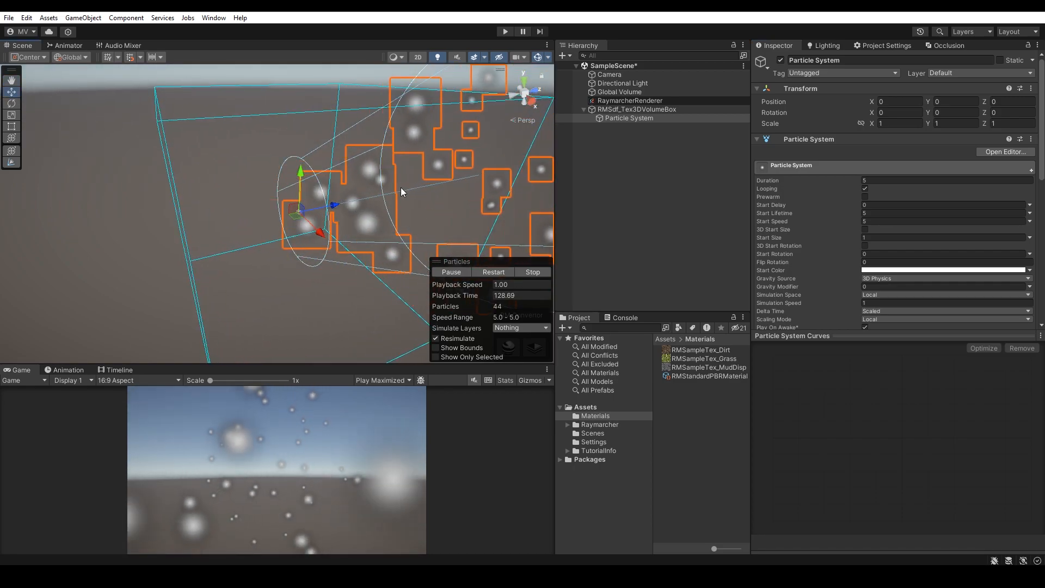
scroll(854, 222, "down", 3)
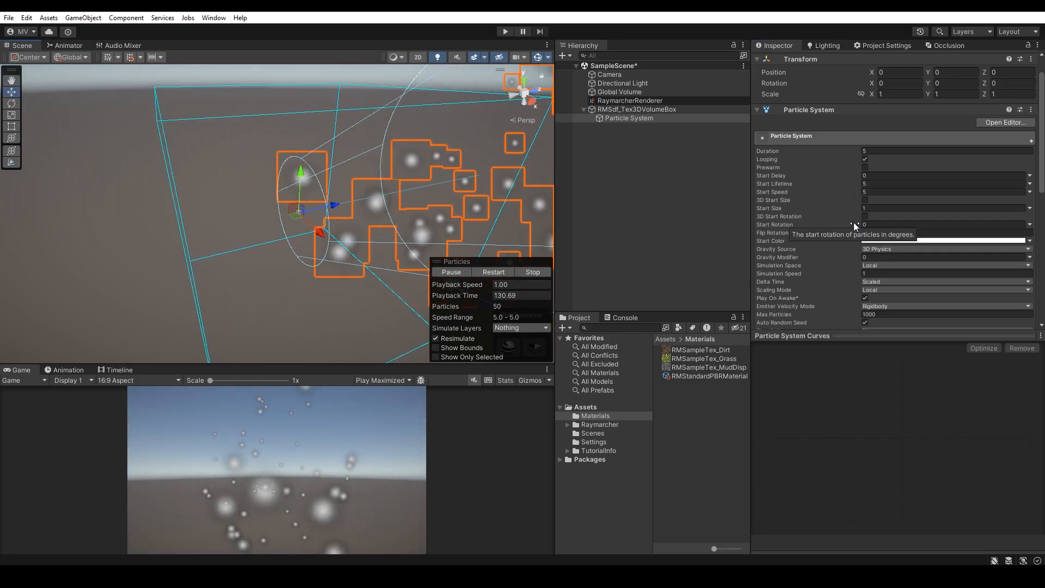
left_click_drag(810, 178, 802, 178)
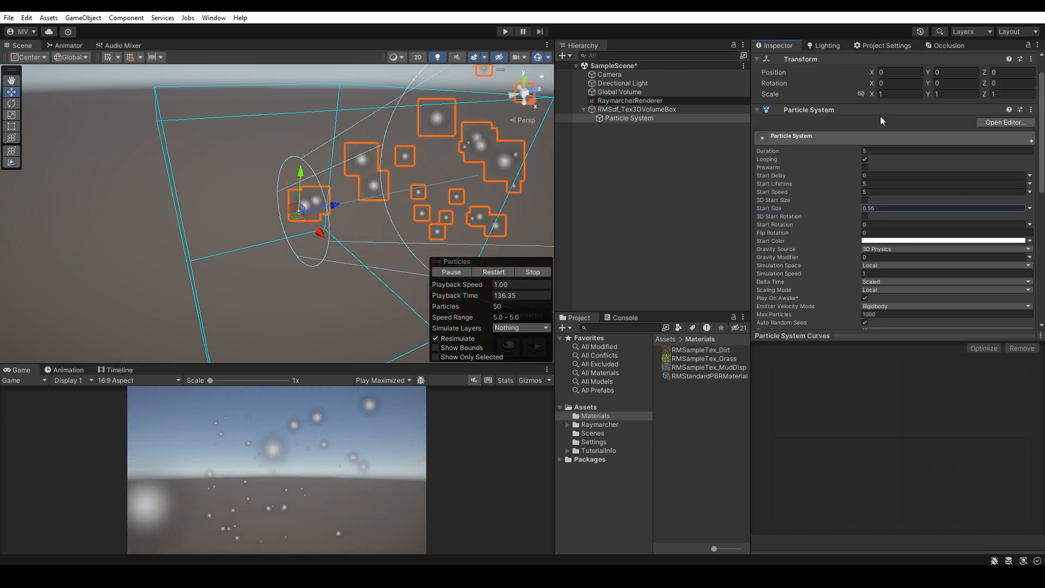
type("180")
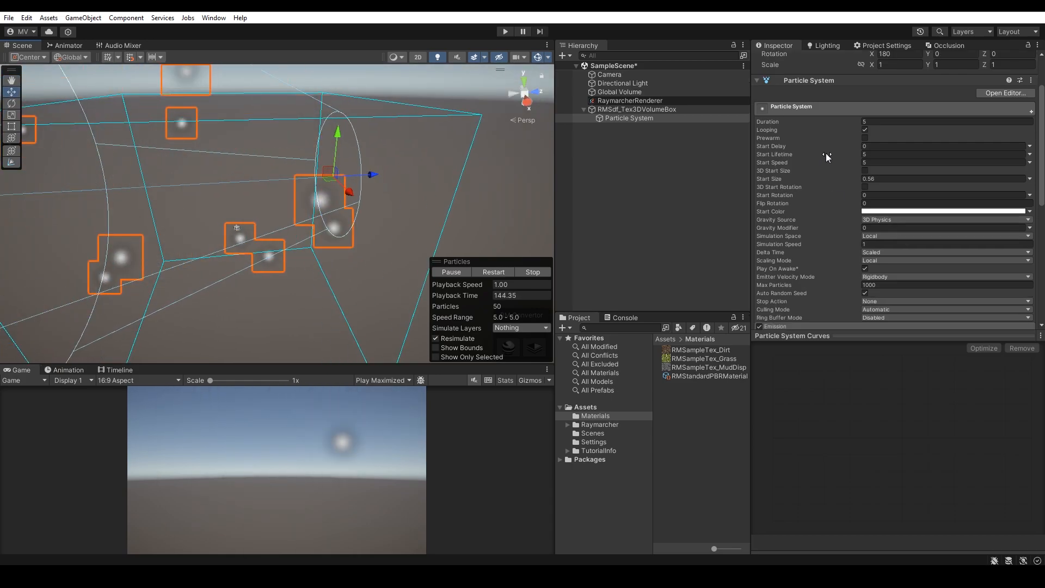
Set the particle system's Start Lifetime to 4.76, Start Speed to 0.59 and Gravity Modifier to 0.05
mouse_move(801, 163)
left_mouse_down()
mouse_move(783, 162)
mouse_move(796, 163)
left_mouse_up()
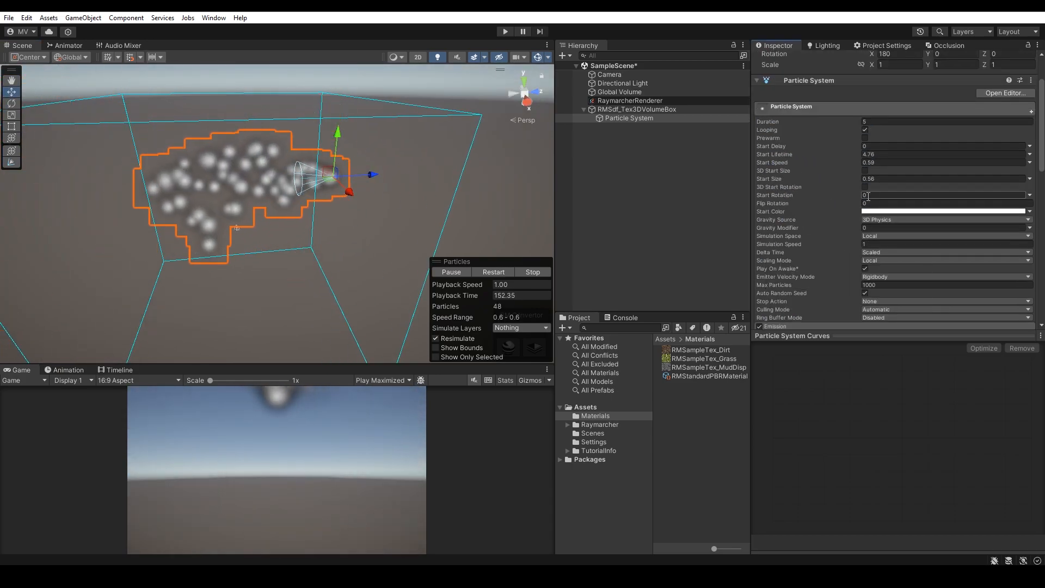
left_click_drag(814, 227, 816, 227)
left_click(881, 228)
type("0.1")
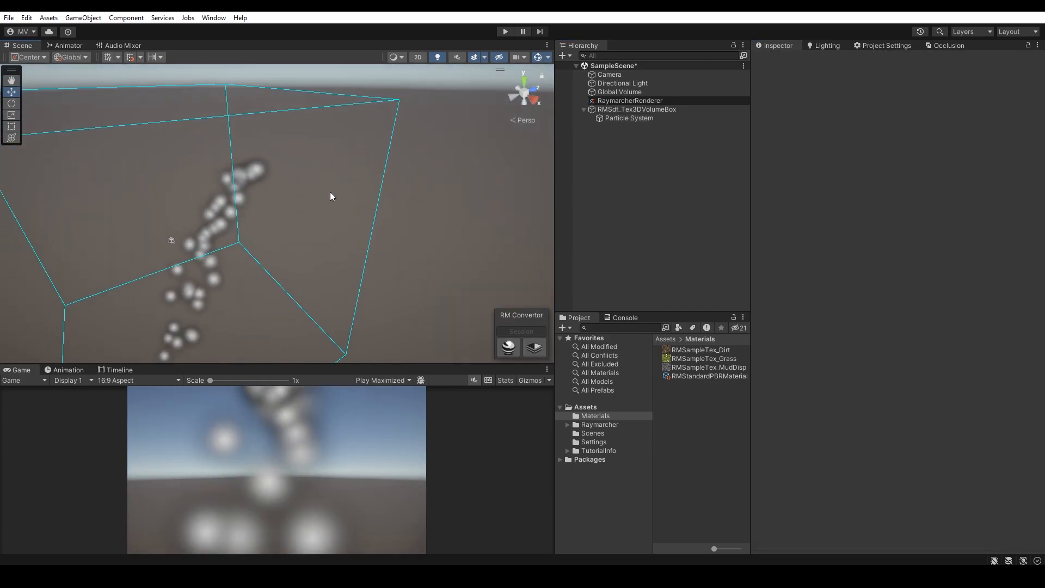
Assign the Particle System as the volume tracker's Target Particle System and set the tracker's Point Size to 5.25
middle_click_drag(236, 244, 470, 155)
left_click(642, 110)
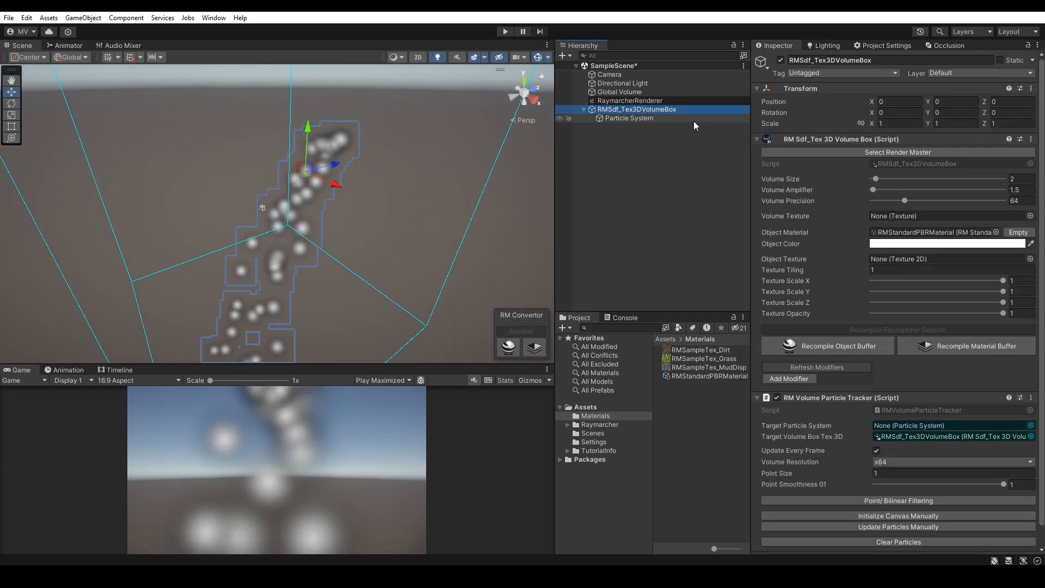
scroll(828, 317, "down", 2)
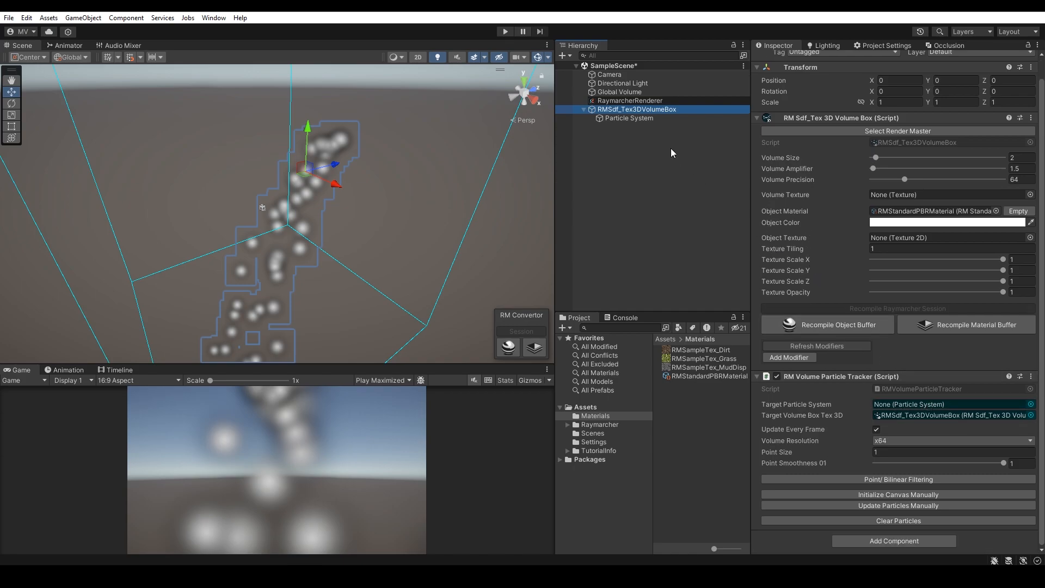
left_click_drag(649, 120, 897, 404)
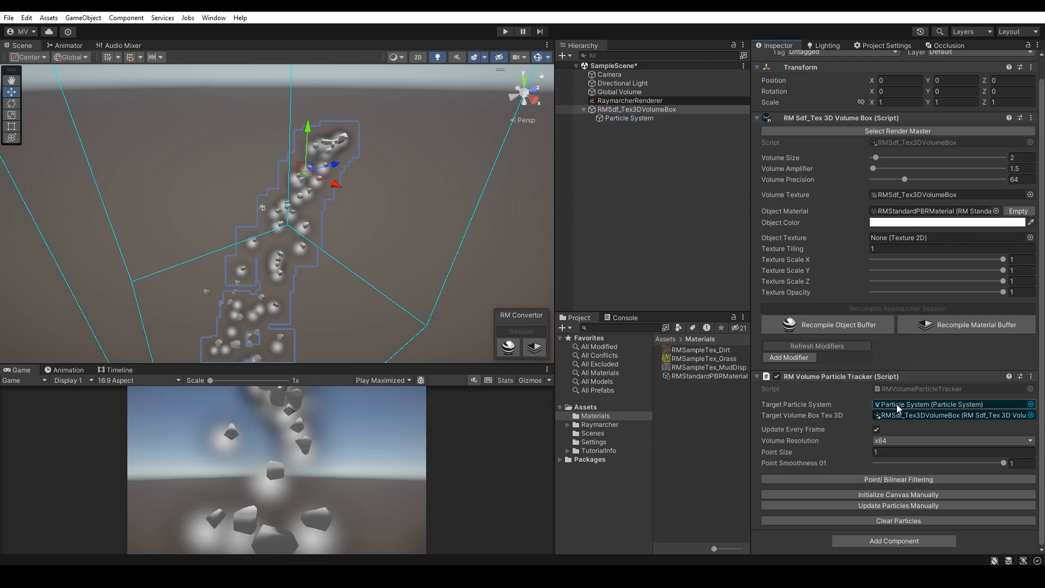
left_click_drag(829, 454, 901, 451)
Shorten the particle system's Start Lifetime to 3.07
left_click(653, 120)
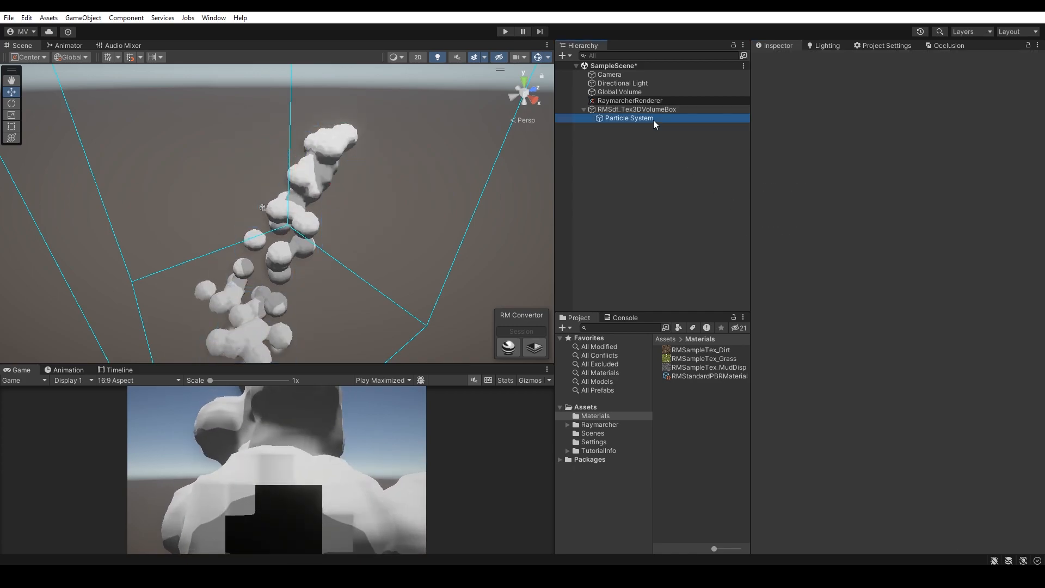
left_click(661, 110)
left_click(661, 117)
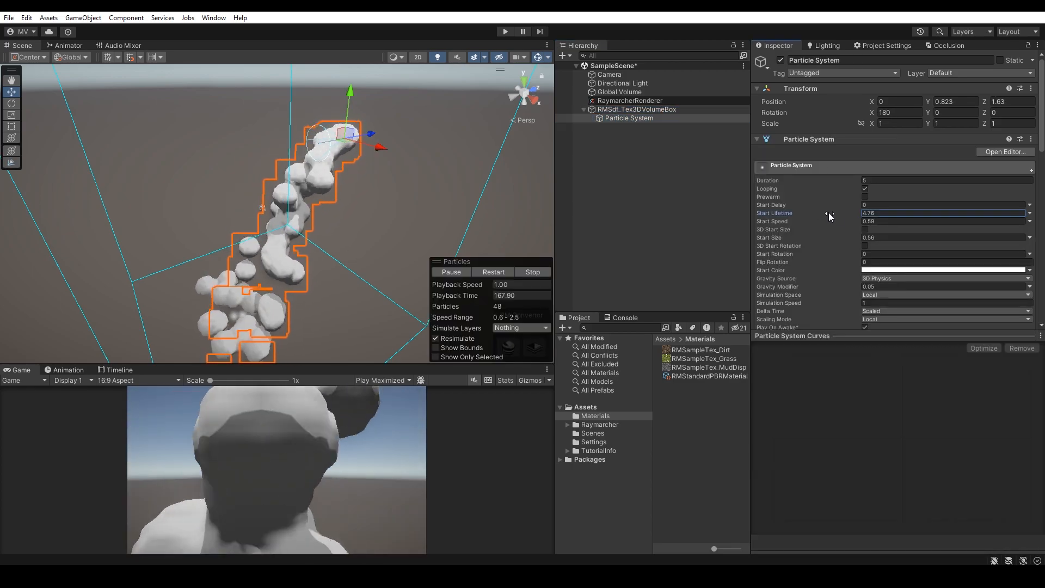
left_click_drag(819, 211, 802, 208)
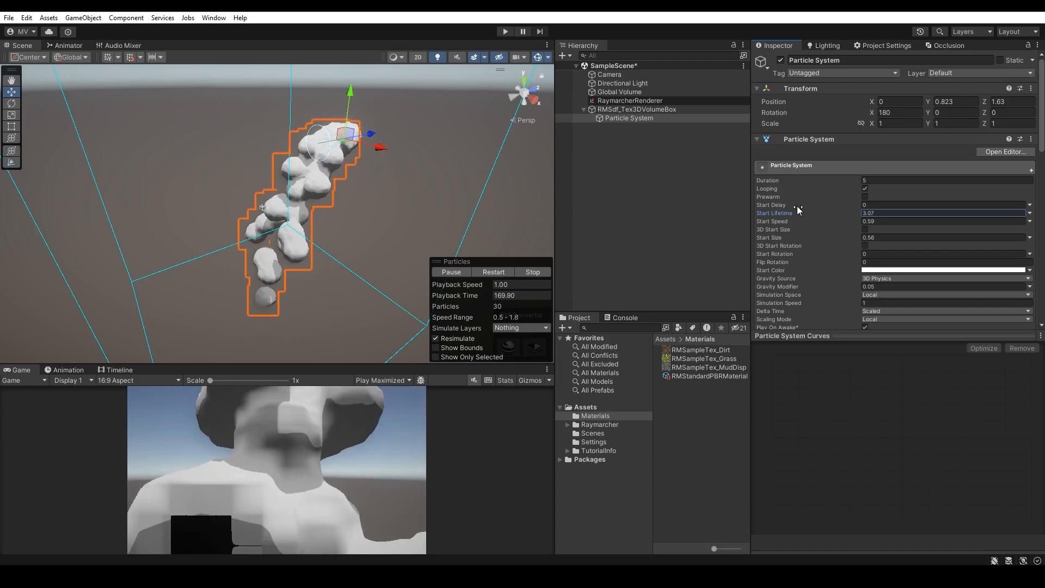
On the volume box's particle tracker, set Volume Resolution to X32 and Point Size to 4.1, and try a lower Point Smoothness
left_click(638, 110)
scroll(917, 387, "down", 2)
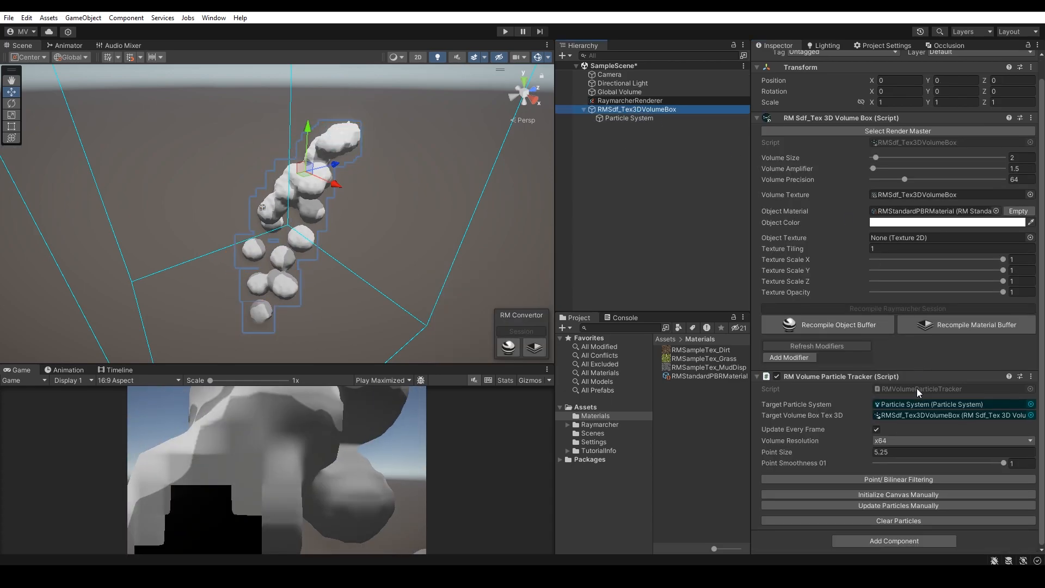
left_click(885, 440)
left_click(900, 484)
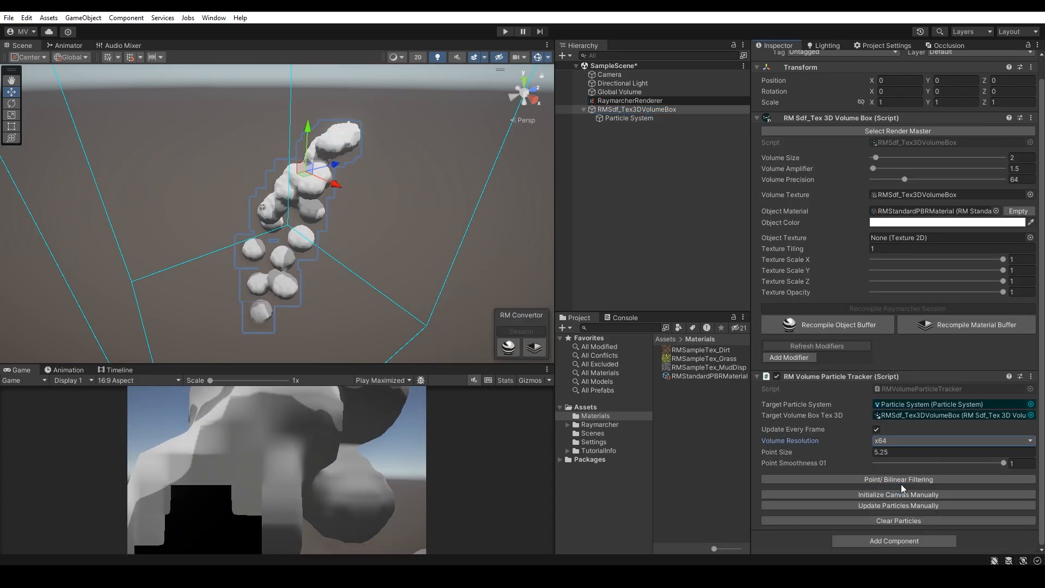
left_click(896, 442)
left_click(901, 476)
mouse_move(862, 451)
left_mouse_down()
mouse_move(841, 452)
mouse_move(853, 450)
left_mouse_up()
left_click_drag(1003, 463, 858, 461)
Change the volume box's Object Color to light blue and reduce the particle tracker's Point Size
left_click(902, 222)
left_click(960, 287)
left_click_drag(964, 284, 971, 253)
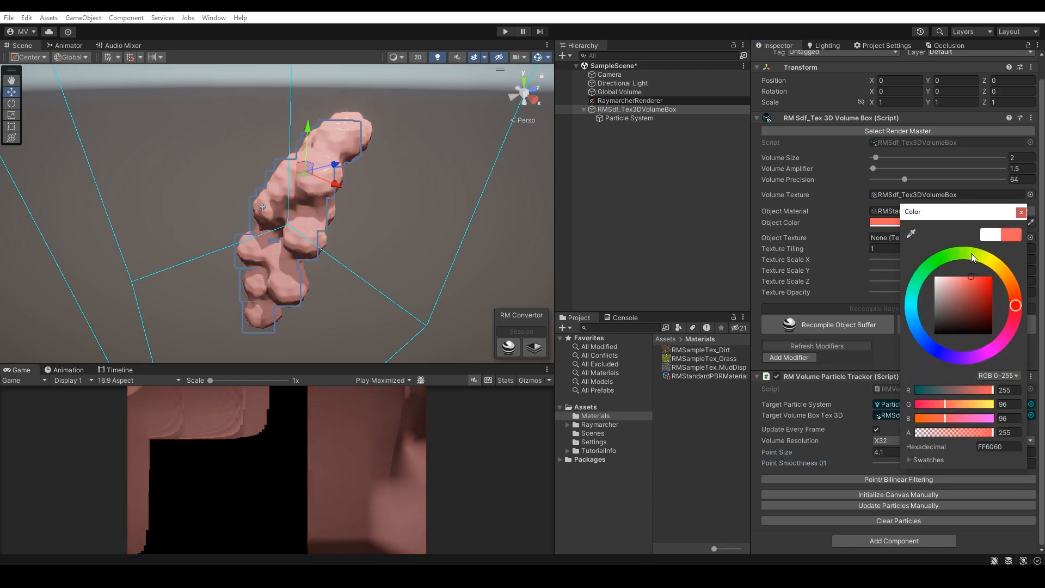
left_click(925, 342)
left_click(1021, 212)
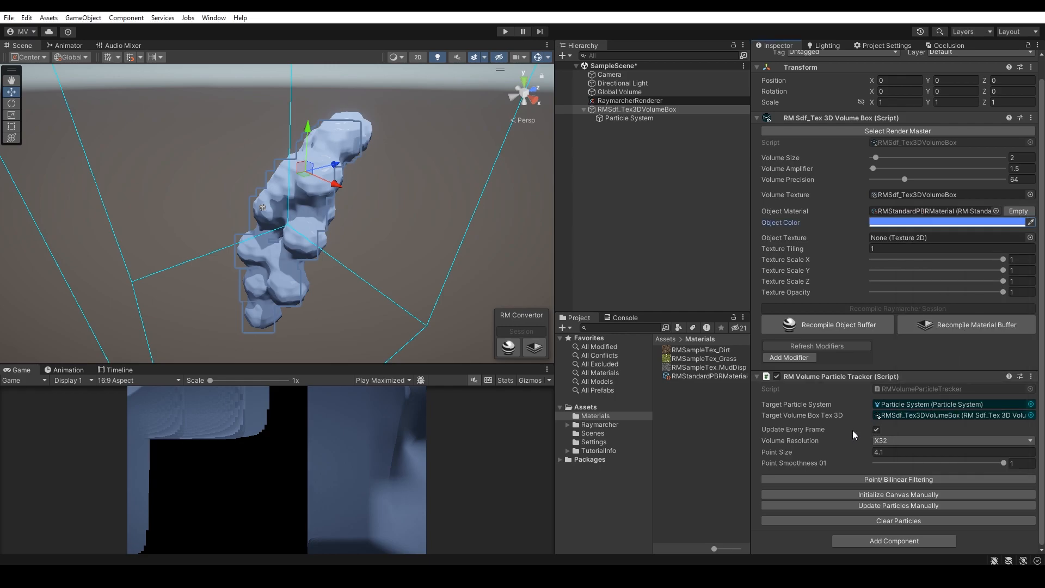
left_click_drag(850, 450, 829, 445)
Disable the Renderer module of the Particle System so only the raymarched volume is drawn
left_click(654, 118)
scroll(870, 178, "down", 10)
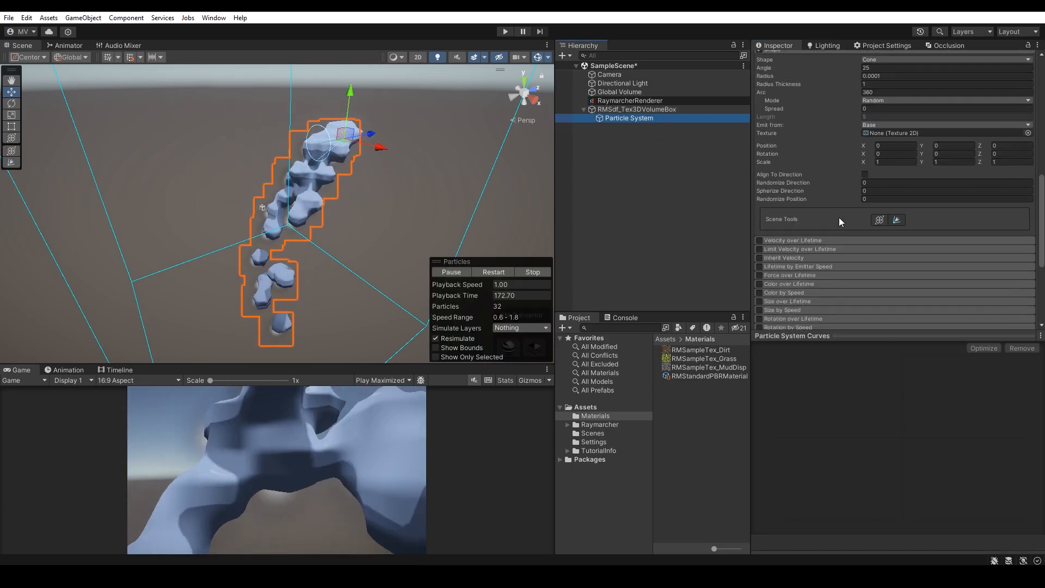
scroll(837, 217, "down", 6)
left_click(760, 256)
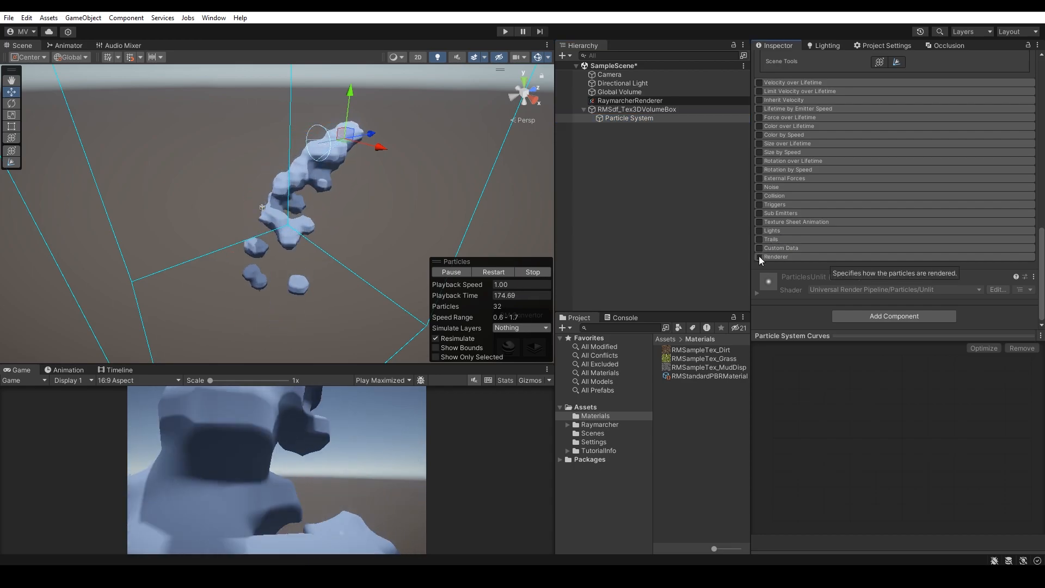
Enable the particle system's Size over Lifetime module and apply a curve preset that shrinks the particles over time
scroll(805, 208, "up", 3)
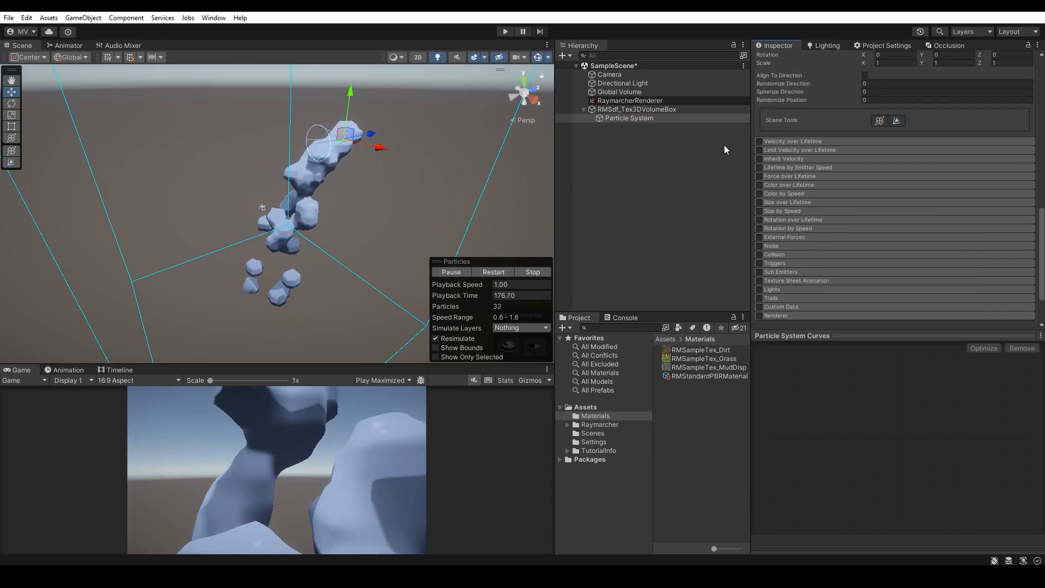
left_click(759, 202)
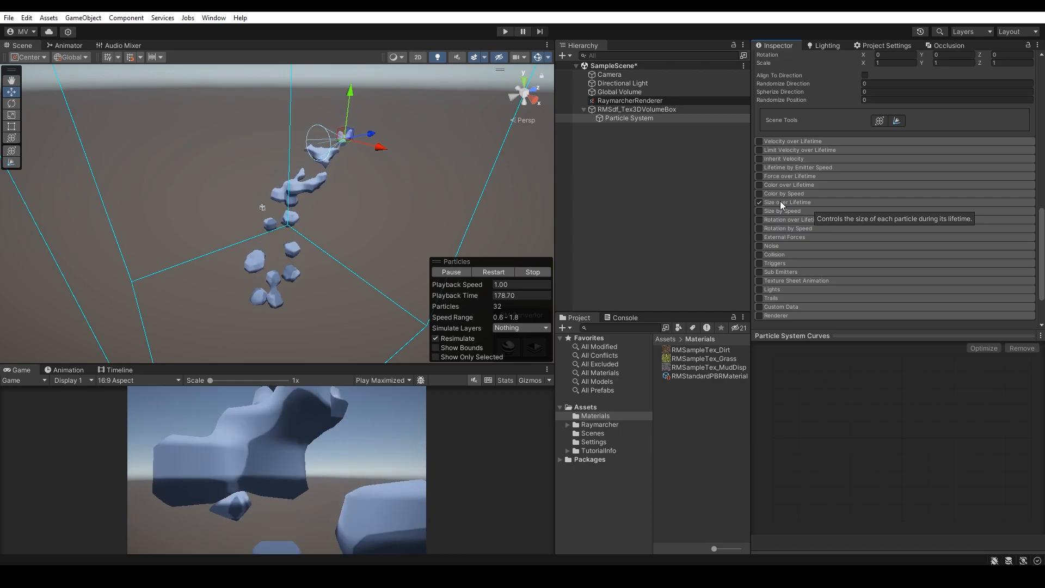
left_click(780, 202)
left_click(946, 543)
left_click(783, 202)
scroll(864, 244, "up", 10)
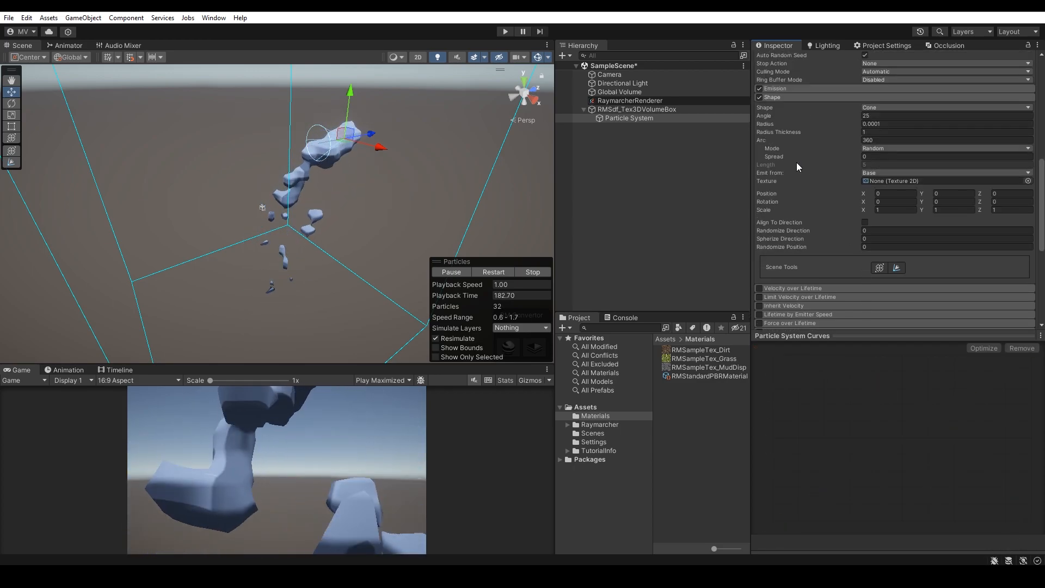
Set the particle system's Start Lifetime to 3.6 and lower its Max Particles limit
left_click_drag(787, 95, 796, 96)
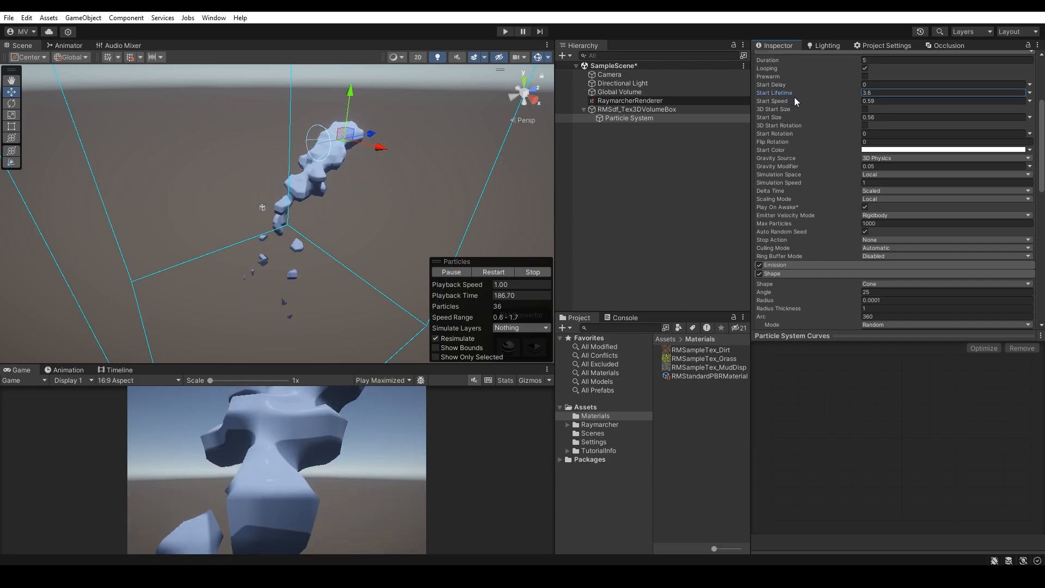
scroll(853, 250, "up", 8)
scroll(861, 224, "down", 3)
scroll(860, 224, "down", 5)
left_click(882, 226)
type("15")
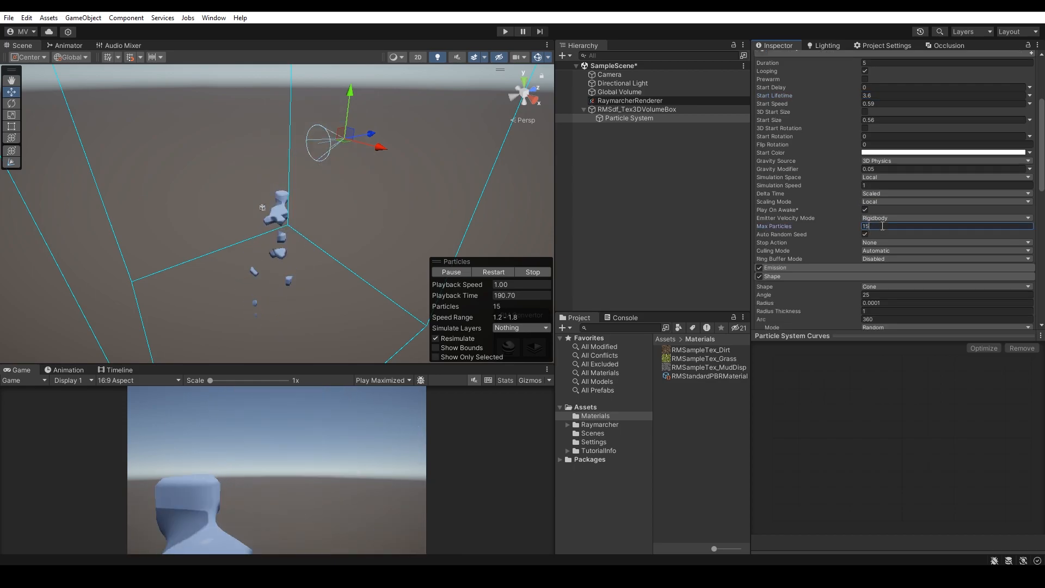
Raise the Point Size of the volume box's particle tracker to 5.51
left_click(642, 110)
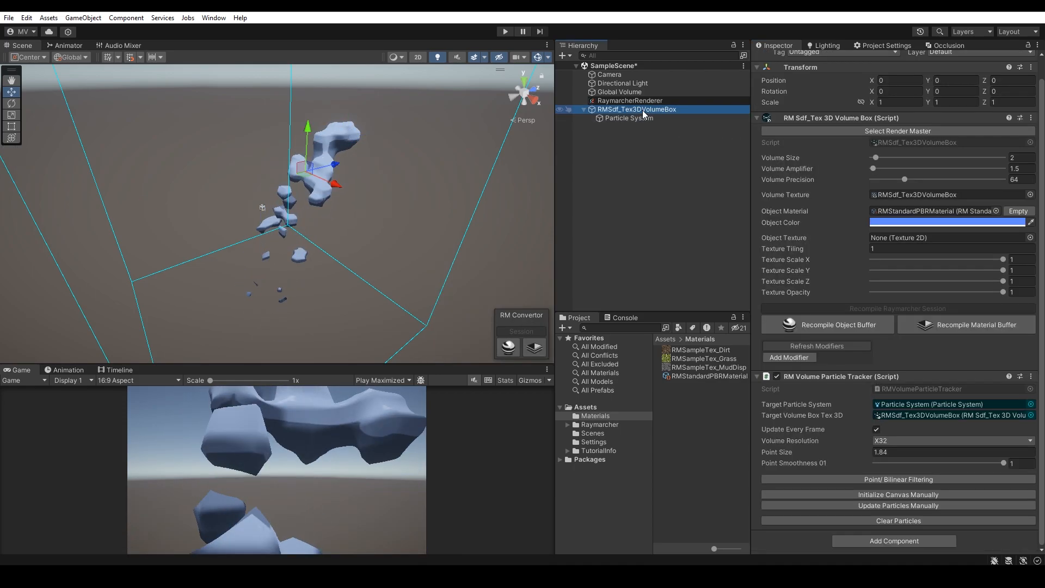
left_click_drag(828, 452, 878, 455)
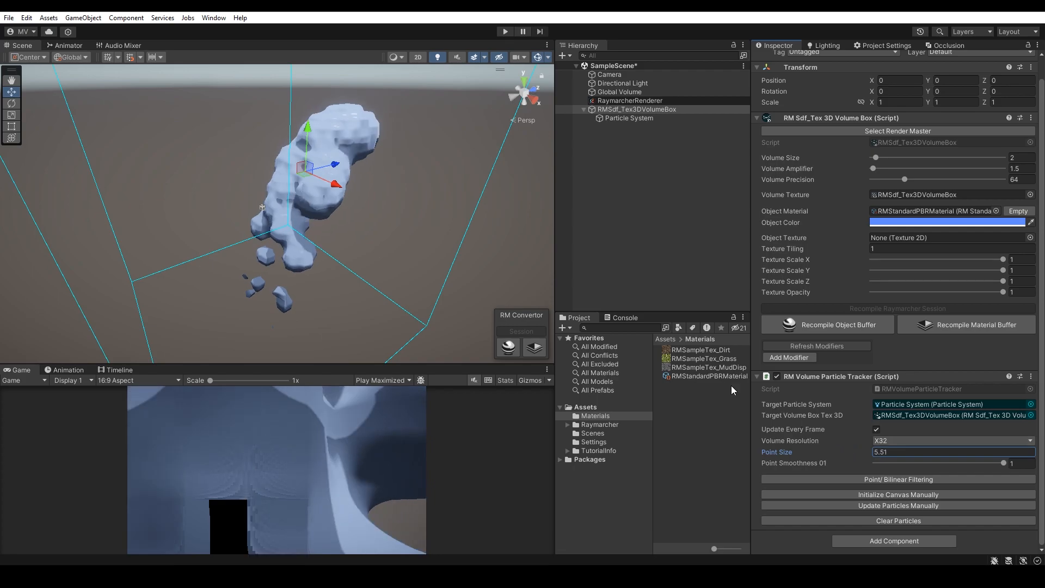
Enable refraction on RMStandardPBRMaterial and the renderer's global Use Scene Refraction feature, with the material's Refraction Opacity at 0.928
left_click(710, 375)
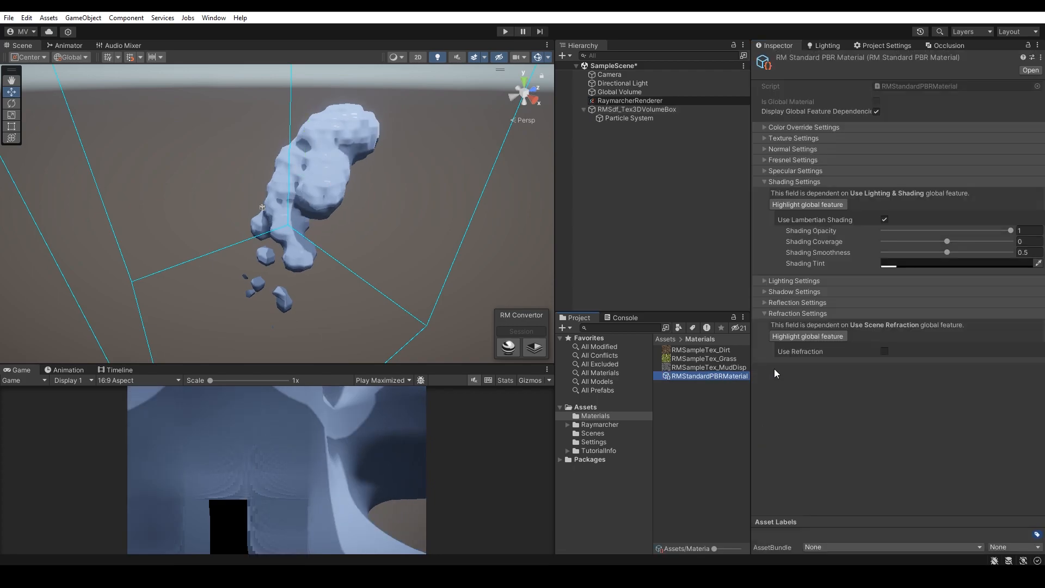
left_click(792, 312)
left_click(795, 314)
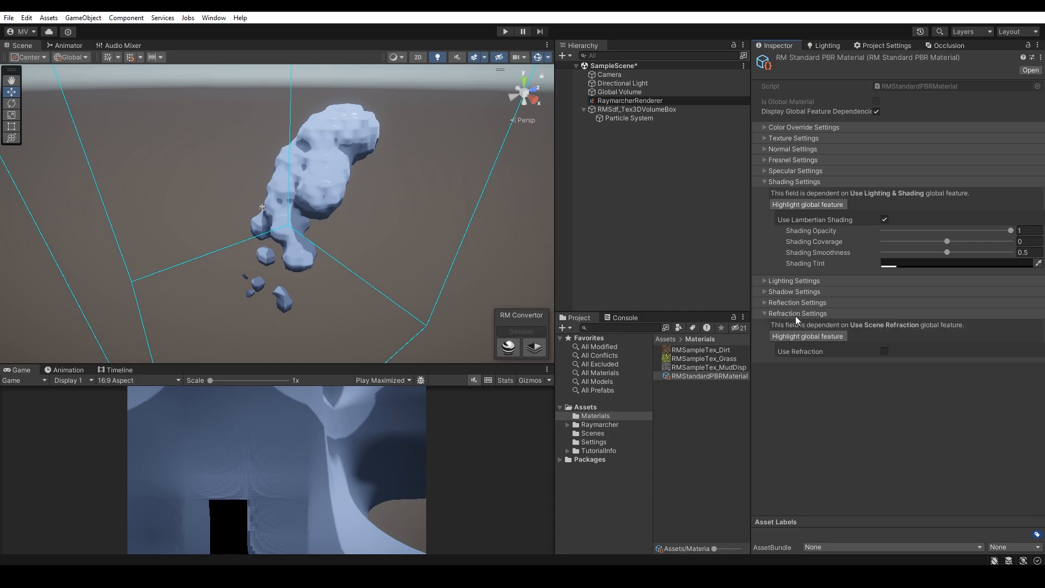
left_click(886, 351)
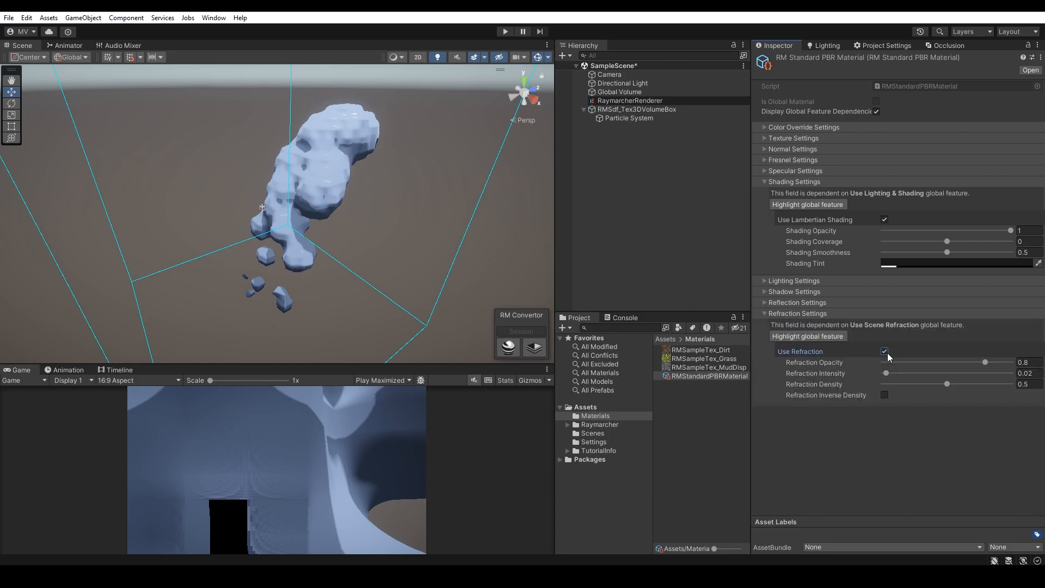
left_click(805, 336)
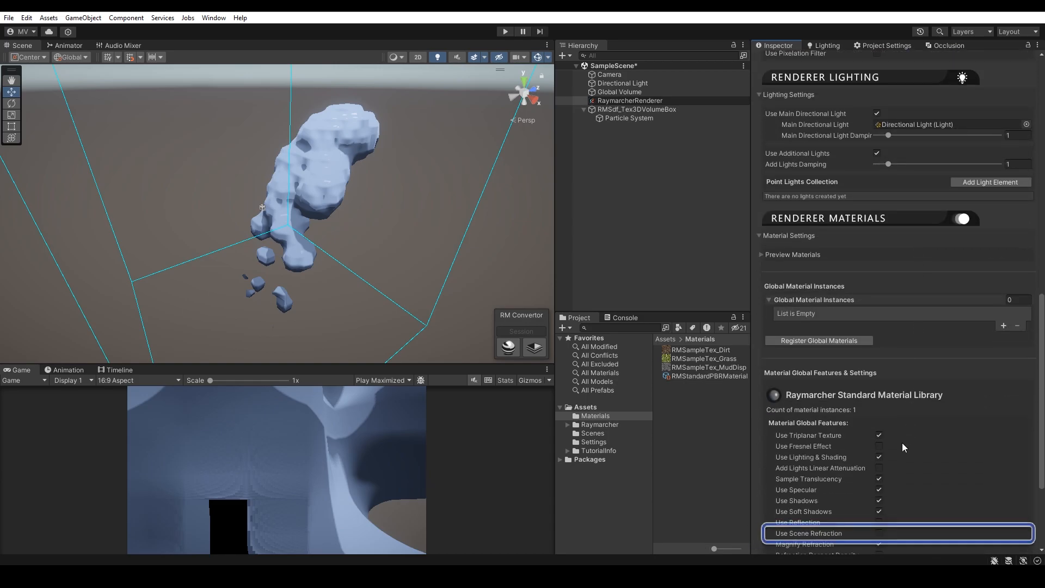
scroll(902, 443, "down", 5)
left_click(879, 390)
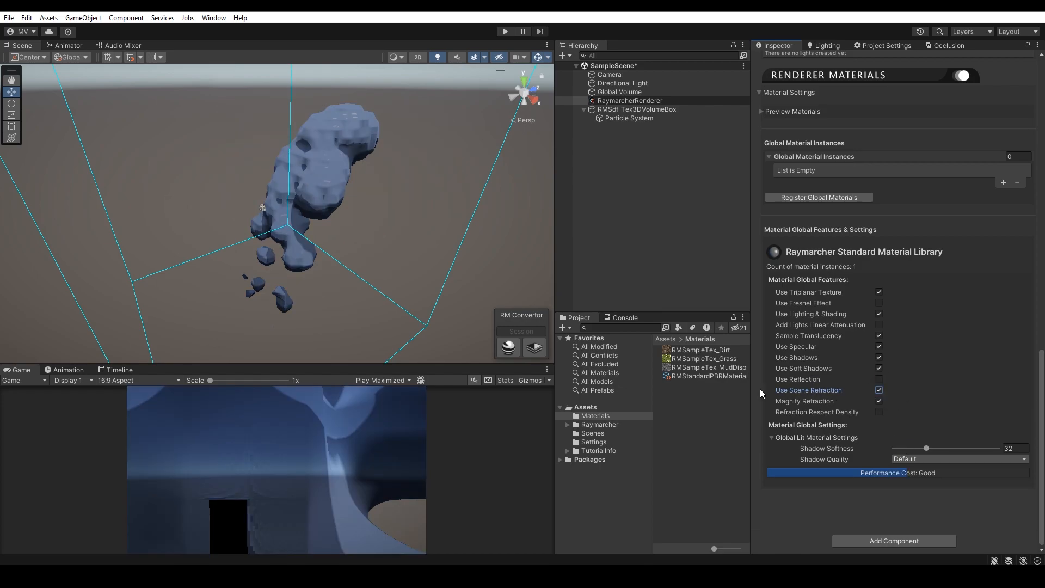
left_click(725, 376)
mouse_move(987, 362)
left_mouse_down()
mouse_move(1002, 362)
mouse_move(974, 362)
mouse_move(1011, 362)
mouse_move(1001, 362)
left_mouse_up()
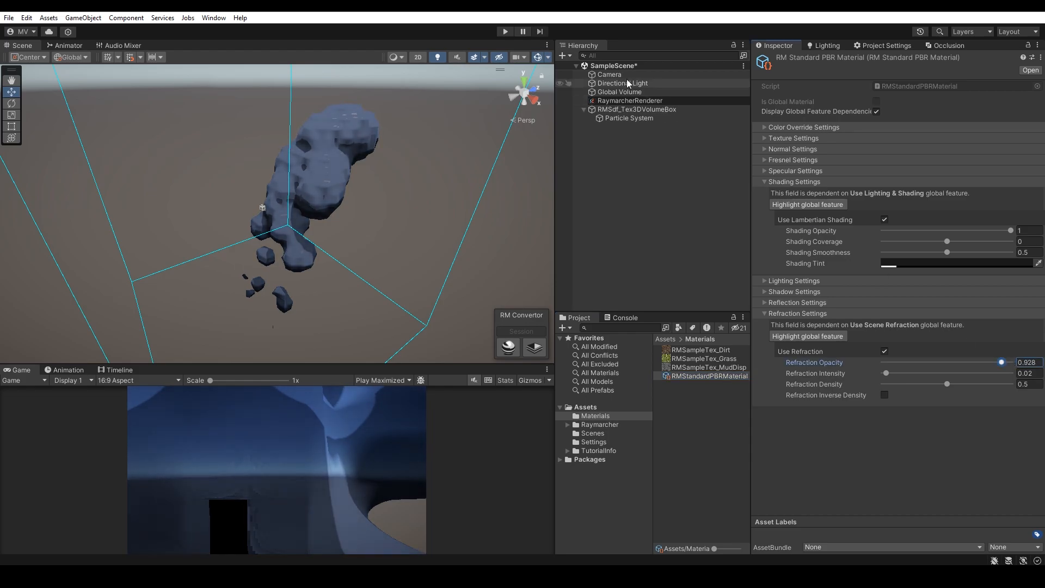
Add a 3D sphere to the scene, then position and scale it within the lower part of the fluid stream
left_click(565, 56)
mouse_move(605, 107)
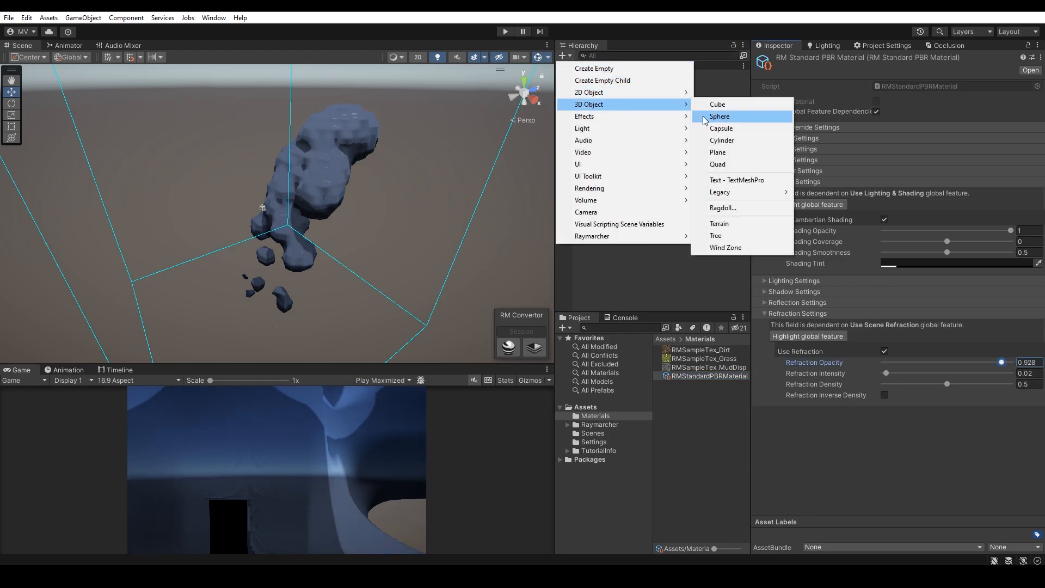
left_click(720, 116)
left_click_drag(300, 204, 326, 145)
key("r")
left_click_drag(321, 182, 297, 188)
key("w")
Turn off the Raymarcher renderer's Use Shadows, Use Soft Shadows, Magnify Refraction, Sample Translucency and Use Triplanar Texture global material features
left_click(616, 100)
scroll(884, 309, "down", 20)
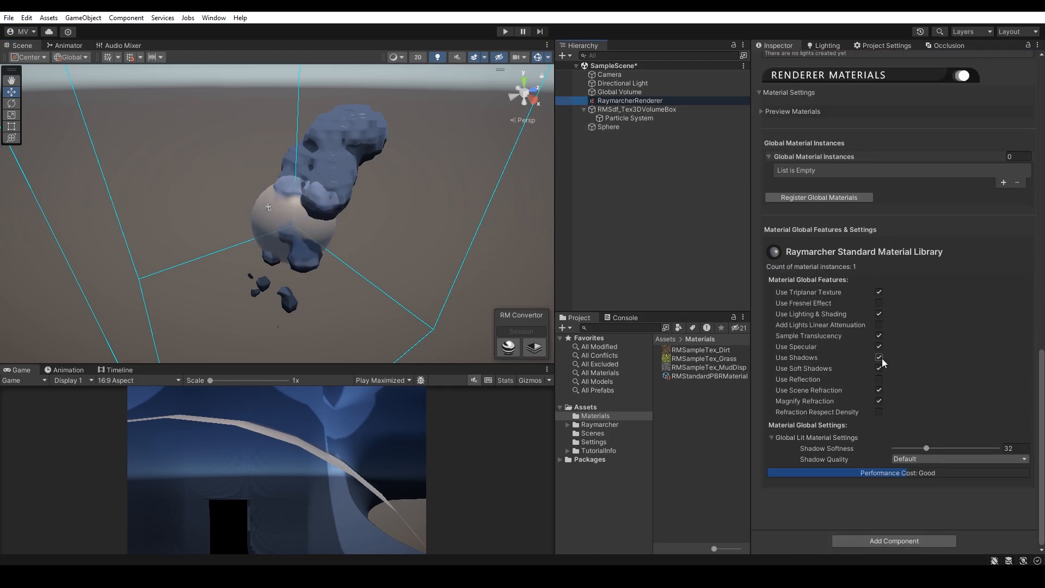
left_click(880, 357)
left_click(880, 369)
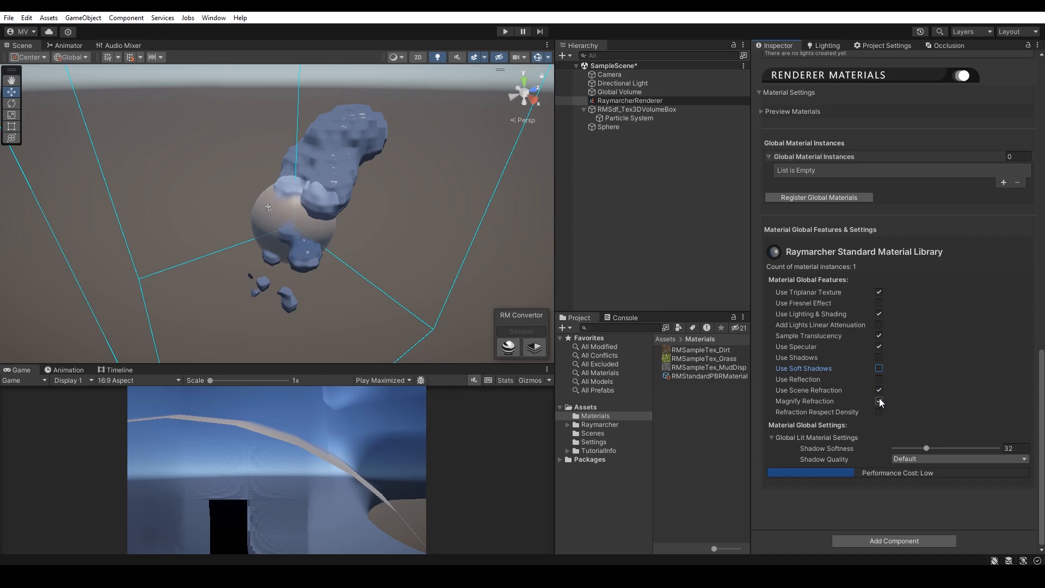
left_click(879, 401)
left_click(880, 335)
left_click(879, 293)
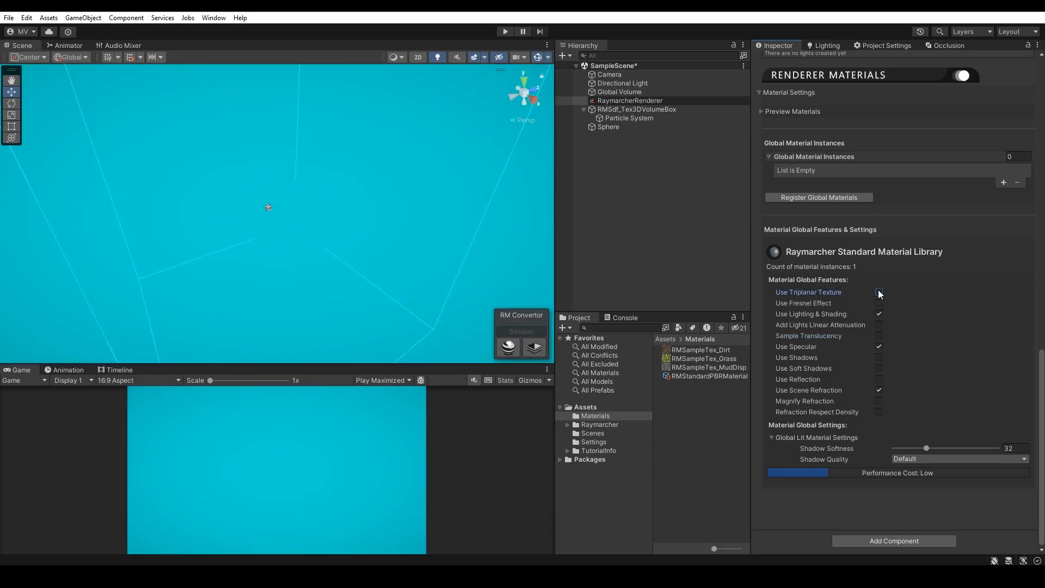
scroll(895, 358, "up", 4)
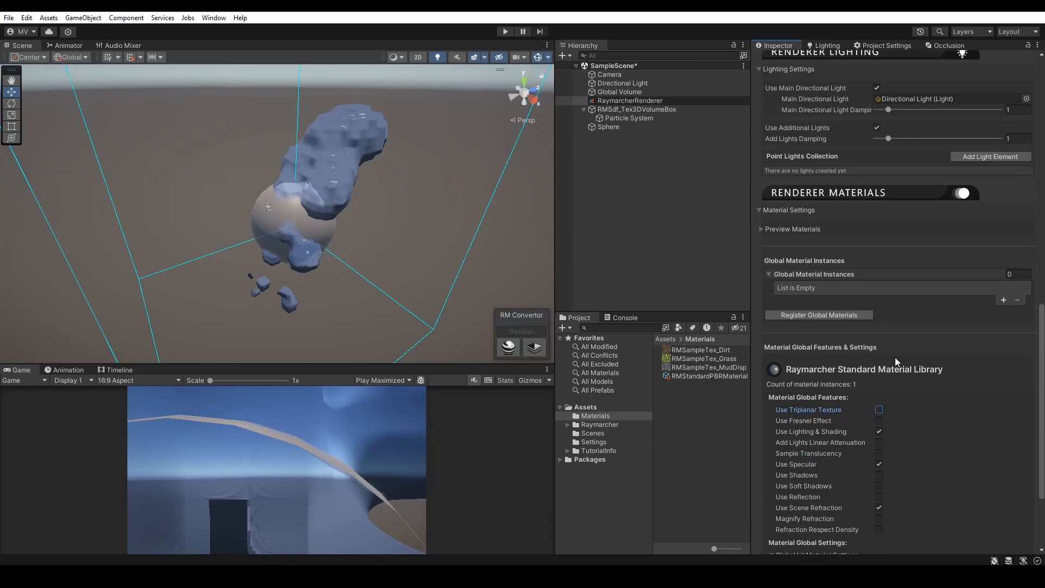
scroll(895, 357, "up", 8)
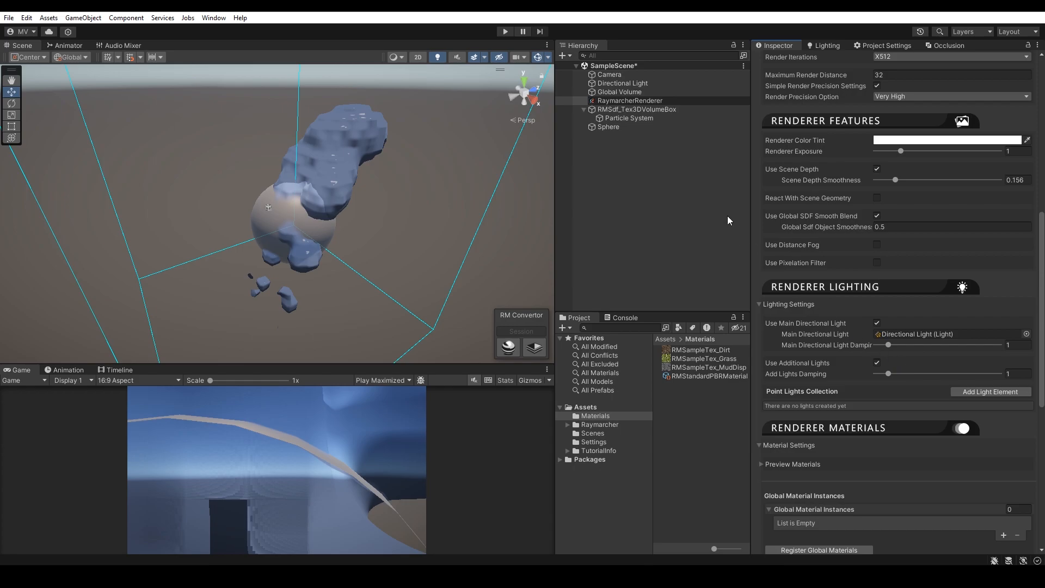
Set RMStandardPBRMaterial's Refraction Opacity to 0.957 and Refraction Intensity to 0.026
left_click(702, 375)
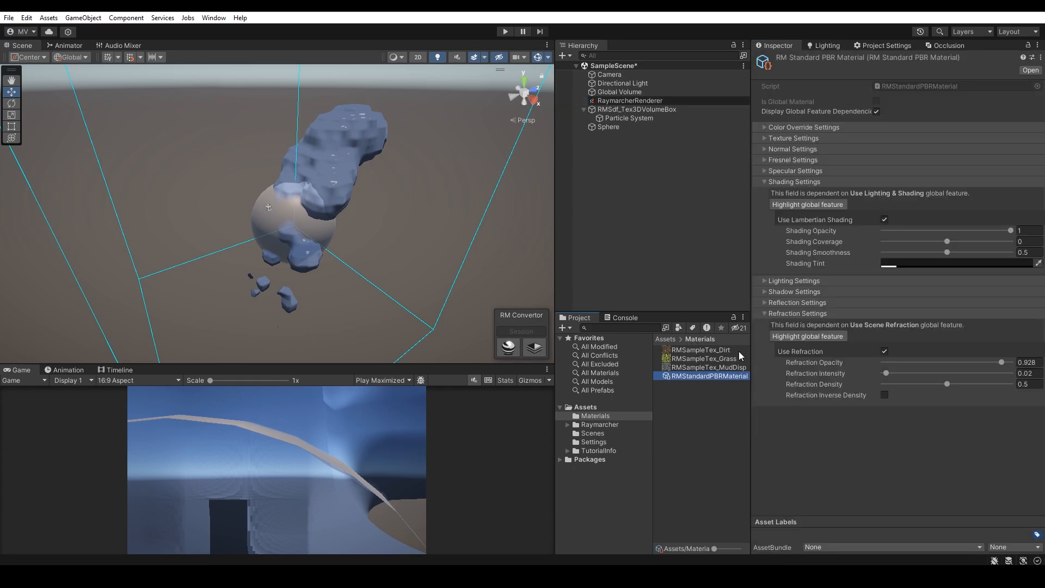
mouse_move(1002, 362)
left_mouse_down()
mouse_move(947, 362)
mouse_move(1027, 366)
mouse_move(1005, 362)
left_mouse_up()
mouse_move(887, 373)
left_mouse_down()
mouse_move(903, 377)
mouse_move(887, 374)
left_mouse_up()
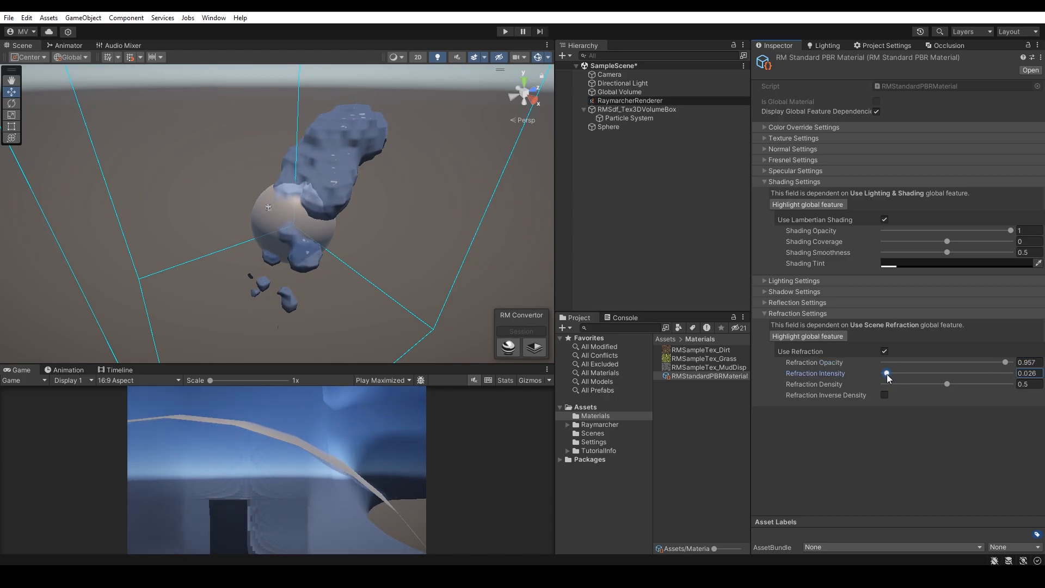
Set the material's Shading Coverage to -0.188, Shading Smoothness to 0.85 and Shading Tint to deep blue (1C00FF)
left_click_drag(945, 240, 937, 243)
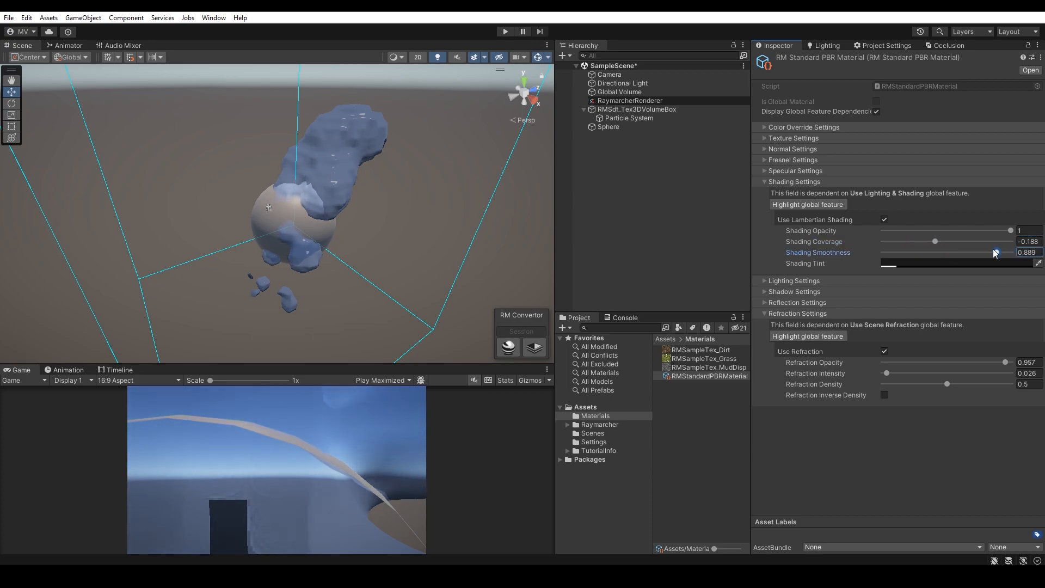
left_click(991, 264)
left_click(957, 397)
left_click_drag(979, 363, 1016, 317)
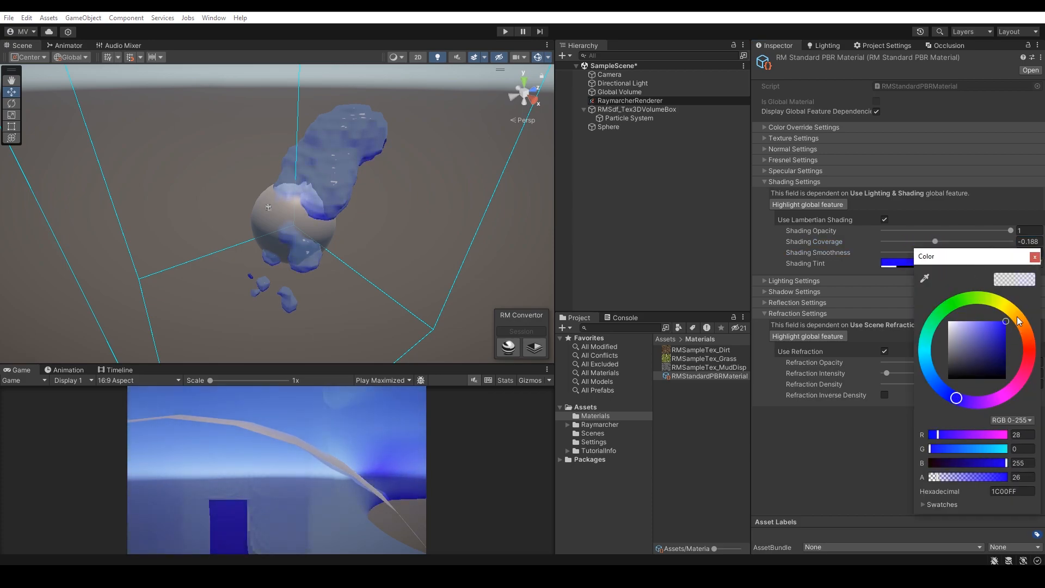
left_click(1034, 259)
Set Shading Coverage to 0.239 and Shading Smoothness to 0.368, and shift the Shading Tint to azure blue
left_click_drag(936, 241, 967, 243)
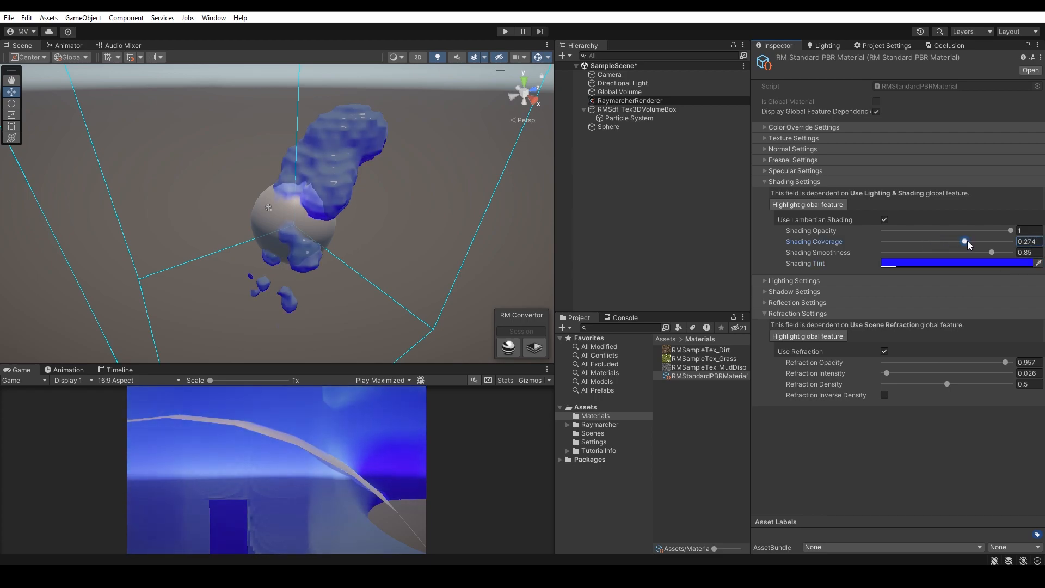
left_click(930, 263)
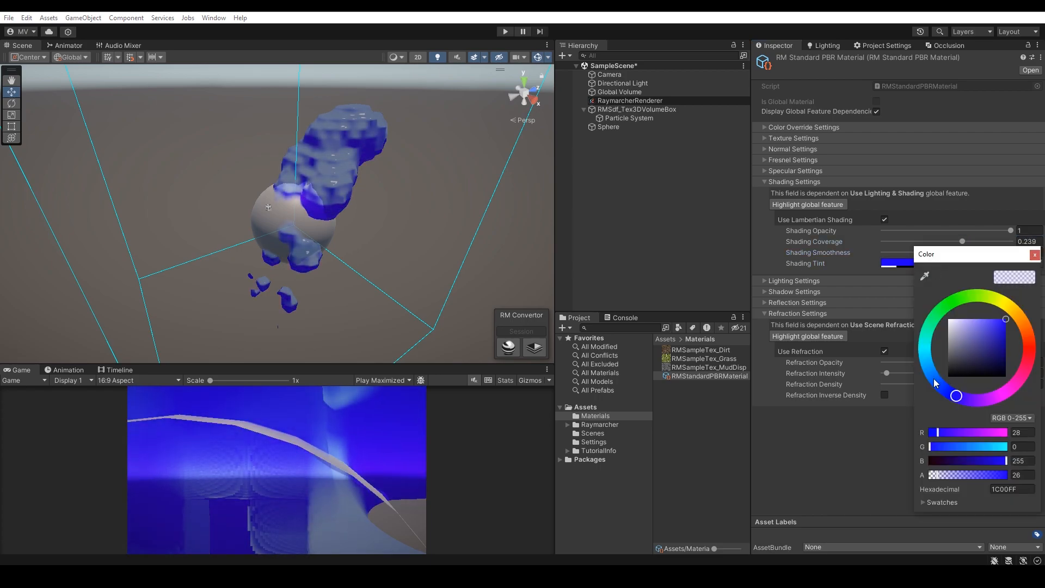
left_click_drag(933, 378, 928, 366)
left_click(1034, 255)
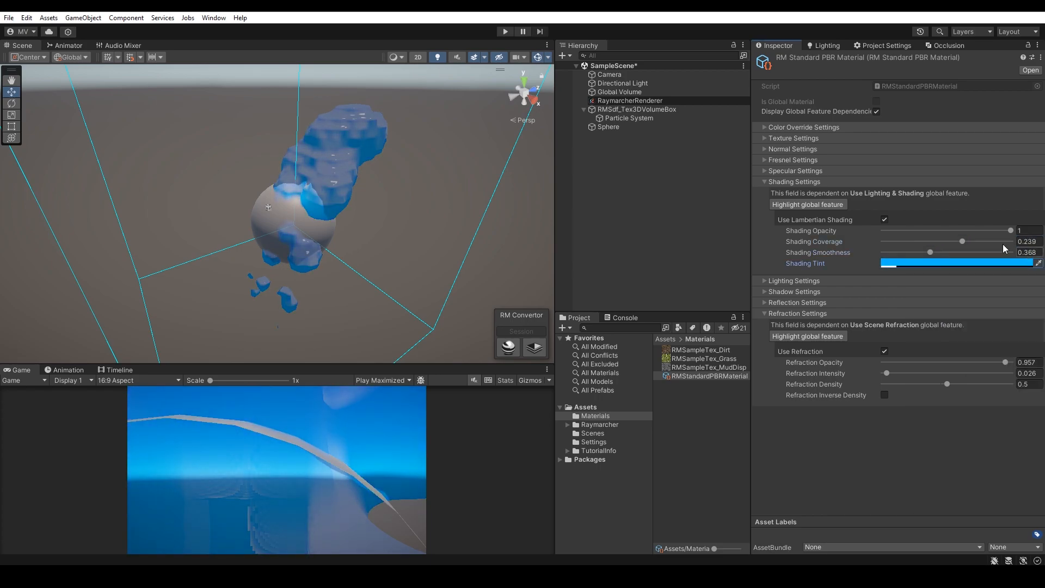
Enable the material's Color Override with white (FFFFFF) and a Color Intensity of 2.91
left_click(796, 128)
left_click(884, 137)
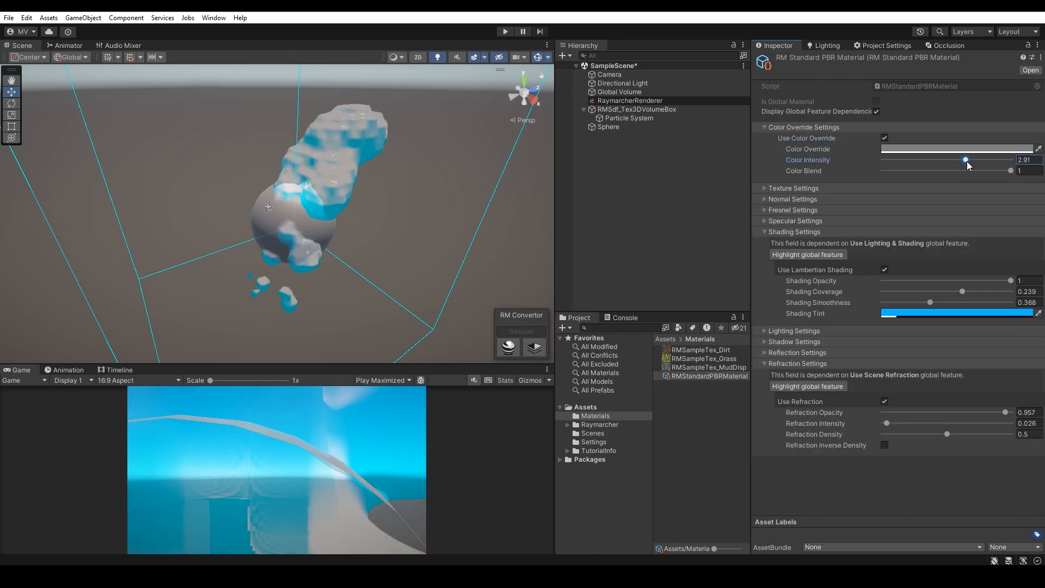
left_click(956, 149)
left_click_drag(959, 233, 948, 207)
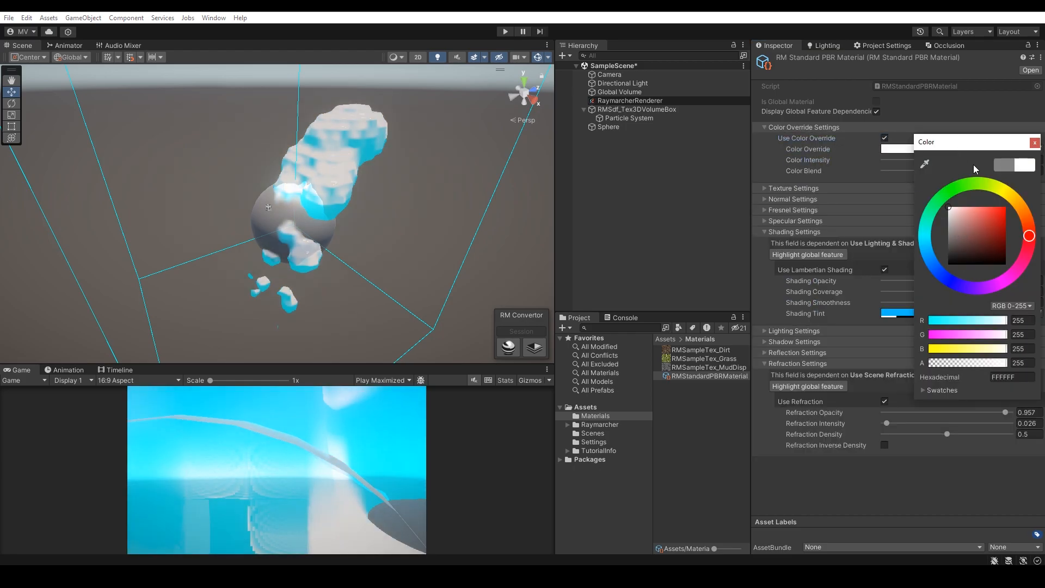
left_click(1034, 142)
left_click_drag(1000, 159, 966, 161)
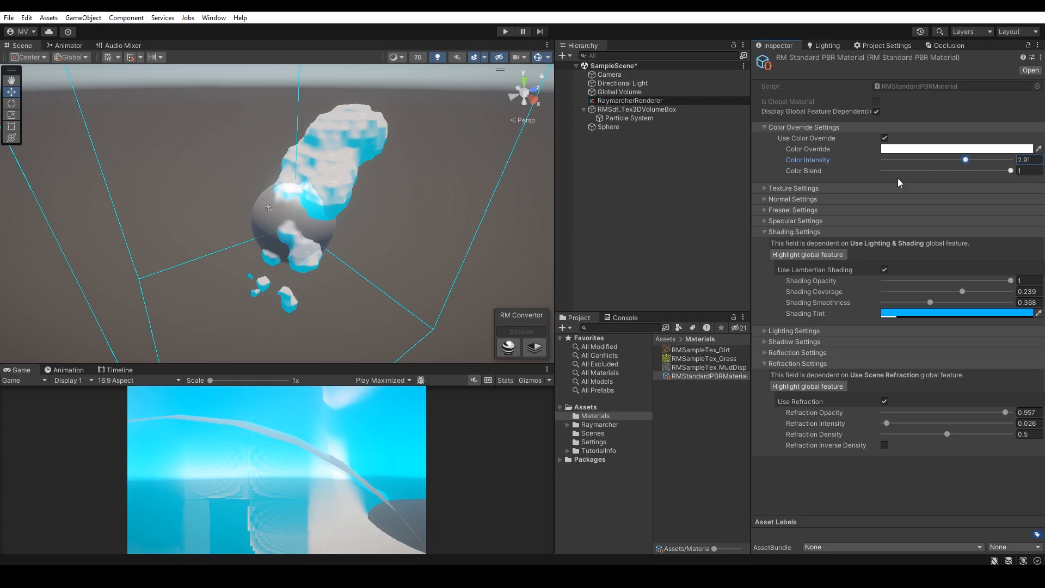
Smooth the surface with Normal Shift 0.3, and set Shading Smoothness to 1 and Shading Coverage to -0.094
left_click(803, 199)
left_click(903, 210)
left_click_drag(986, 211, 958, 209)
mouse_move(935, 322)
left_mouse_down()
mouse_move(1014, 320)
mouse_move(902, 311)
mouse_move(944, 311)
left_mouse_up()
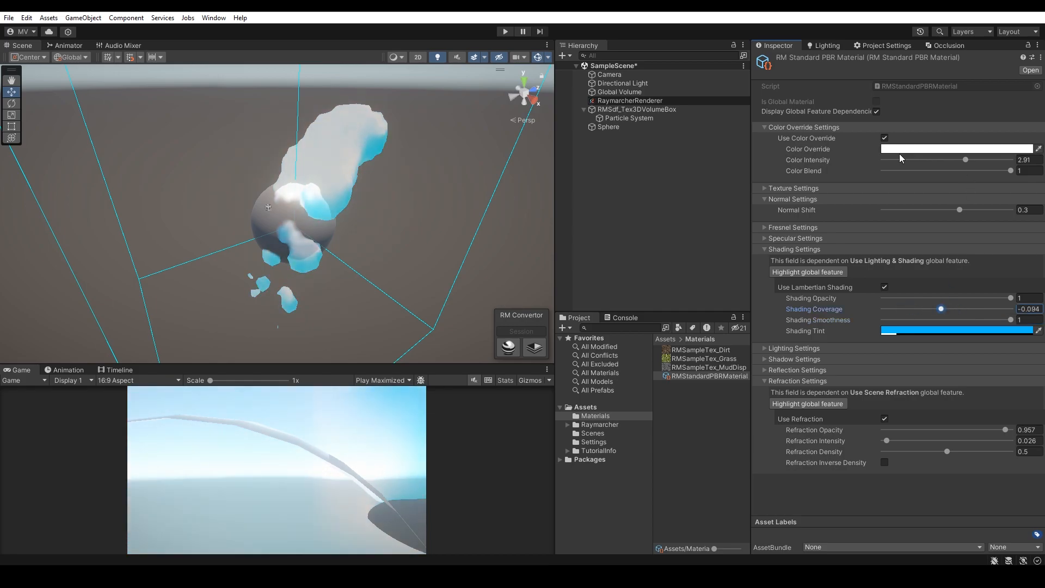
Change the Color Override to light blue with Color Intensity 1.8, and set Shading Coverage to -0.068
left_click(885, 139)
left_click(885, 138)
left_click(960, 149)
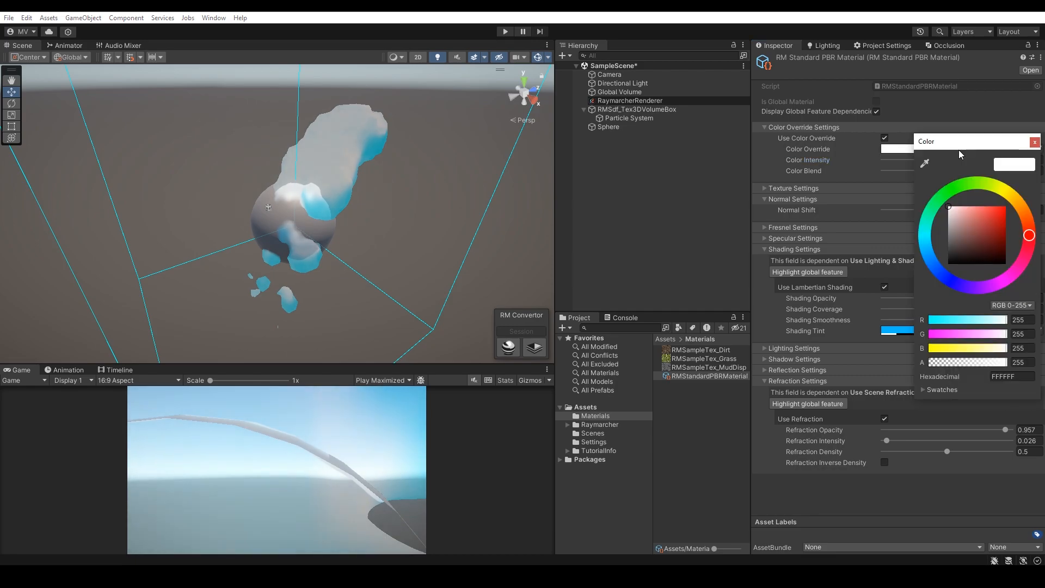
mouse_move(972, 230)
left_mouse_down()
mouse_move(1004, 192)
mouse_move(981, 195)
left_mouse_up()
mouse_move(927, 250)
left_mouse_down()
mouse_move(937, 272)
mouse_move(931, 256)
left_mouse_up()
left_click(1034, 142)
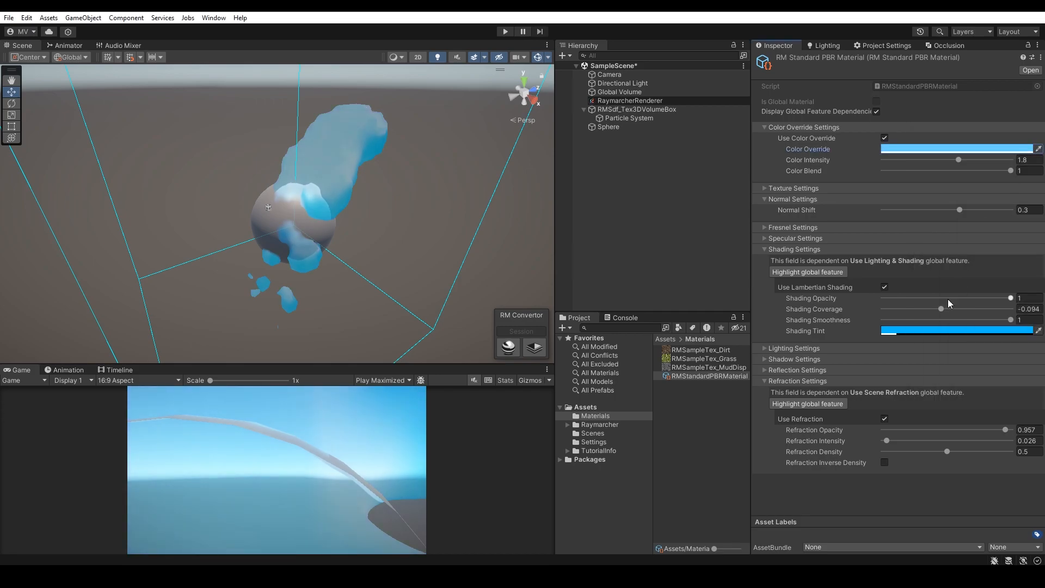
mouse_move(944, 308)
left_mouse_down()
mouse_move(958, 312)
mouse_move(943, 310)
left_mouse_up()
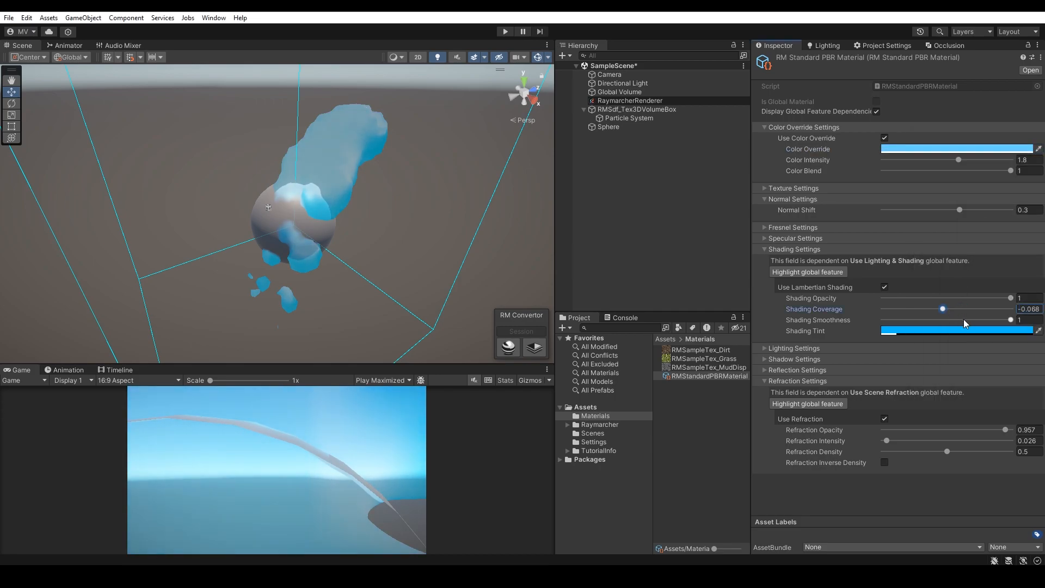
Enable the particle system's Collision module and set its collision type to World
left_click(655, 125)
left_click(655, 118)
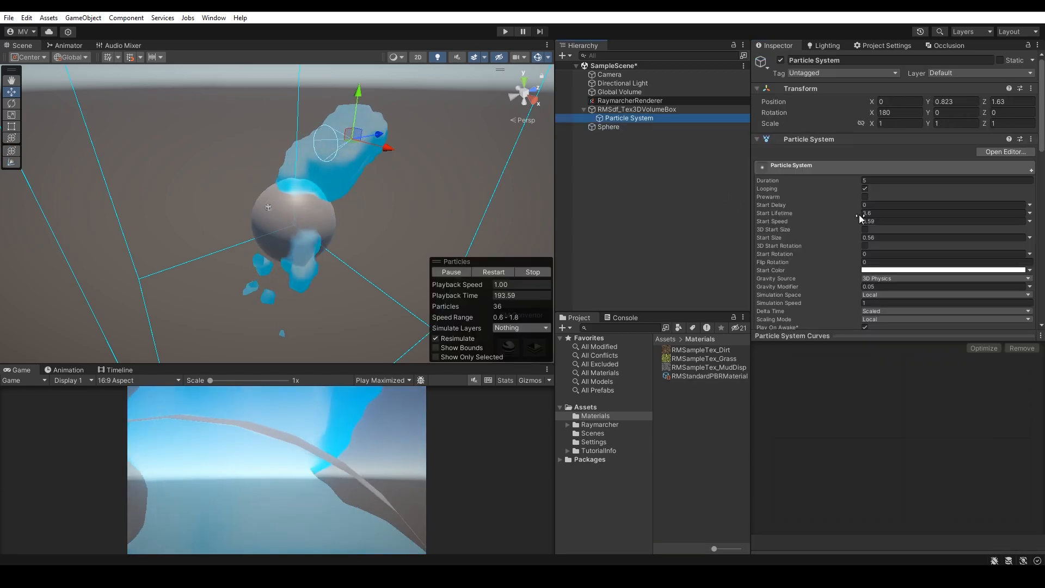
scroll(858, 218, "down", 15)
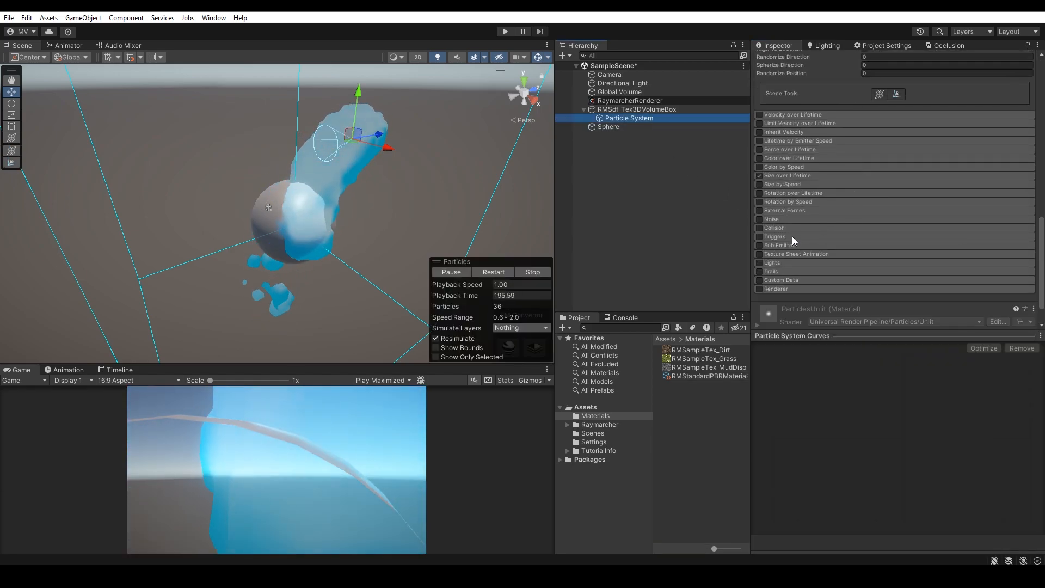
left_click(759, 228)
left_click(779, 227)
left_click(874, 238)
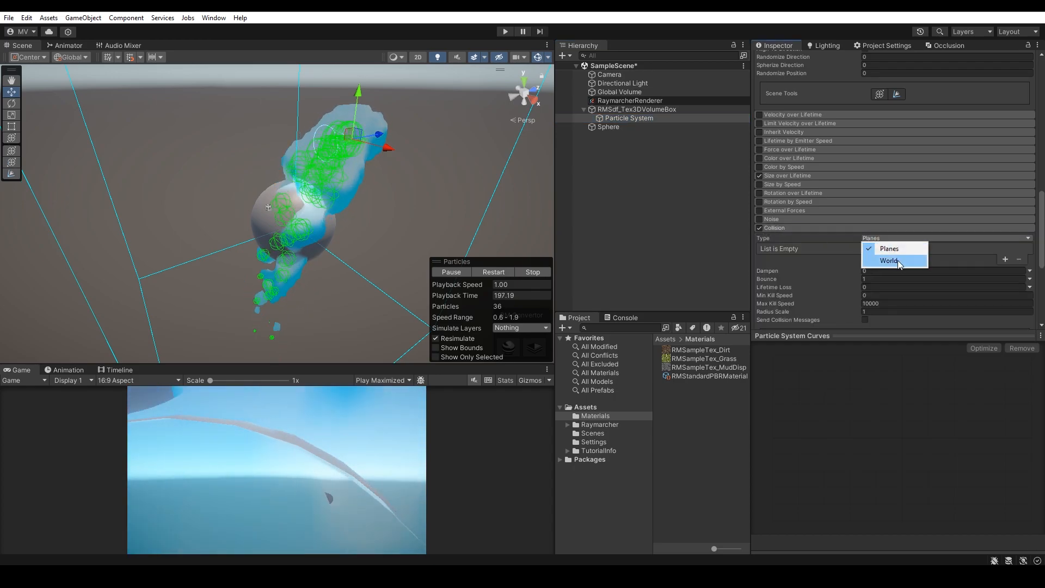
left_click(898, 260)
Set the particle collision's Bounce to 0.1
scroll(874, 254, "down", 2)
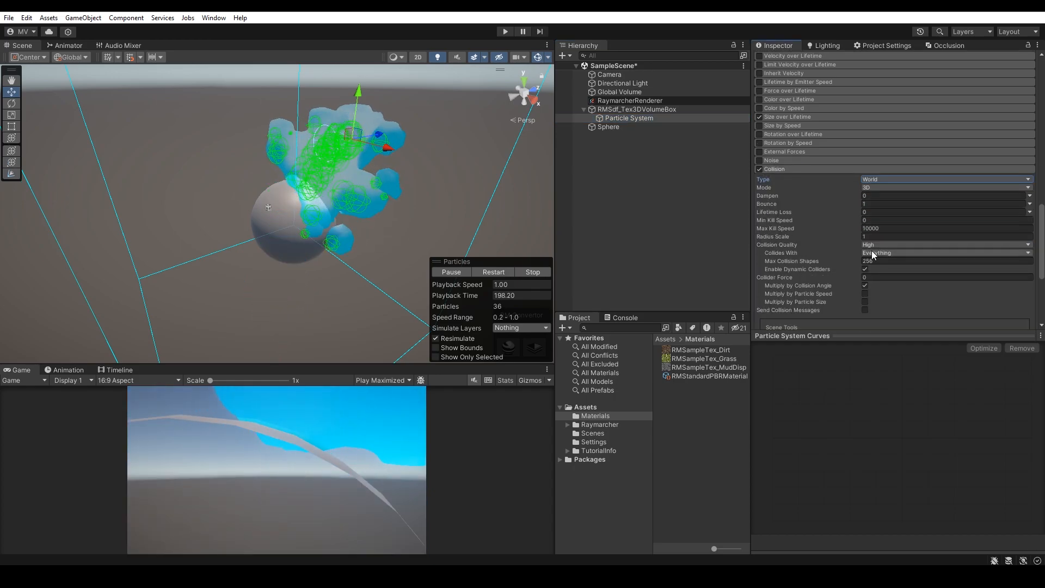
left_click(874, 203)
type("0.1")
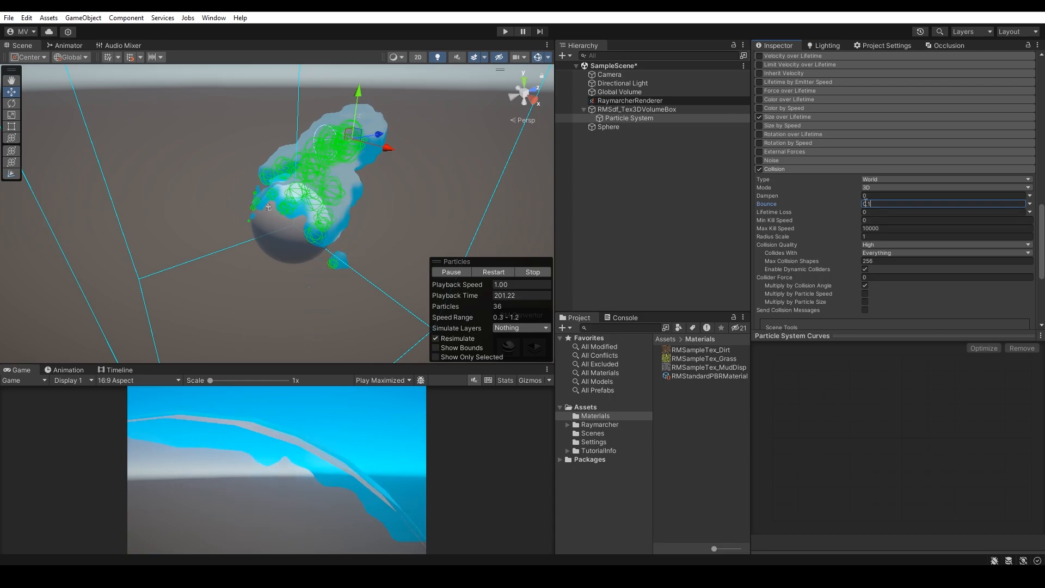
Set the particle collision's Dampen to 0.4 and its Radius Scale to 0.33
left_click(865, 195)
type("0.5")
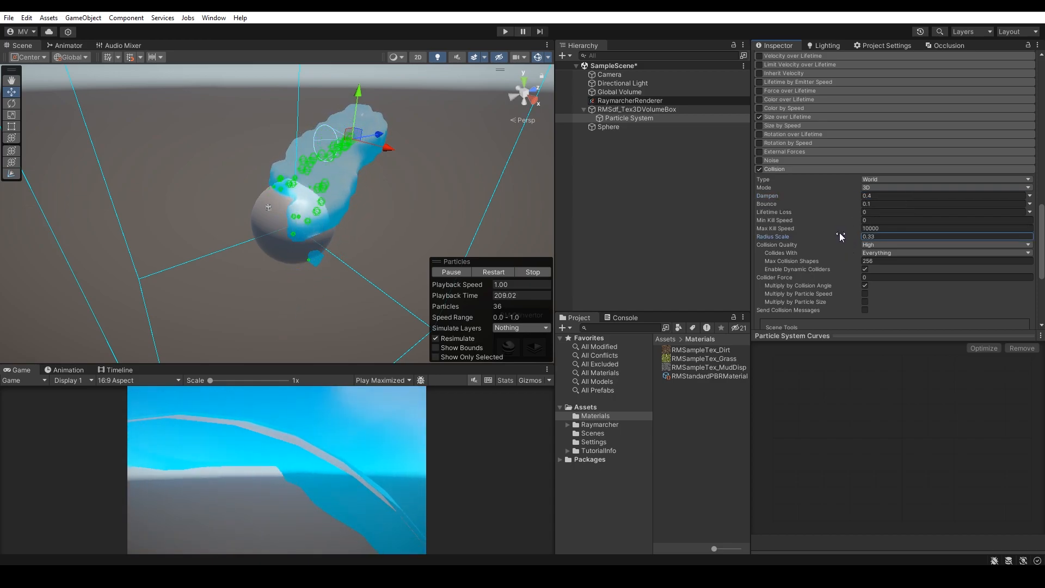
Set the particle system's Start Speed to 1 and its Start Lifetime to 3
scroll(839, 233, "up", 10)
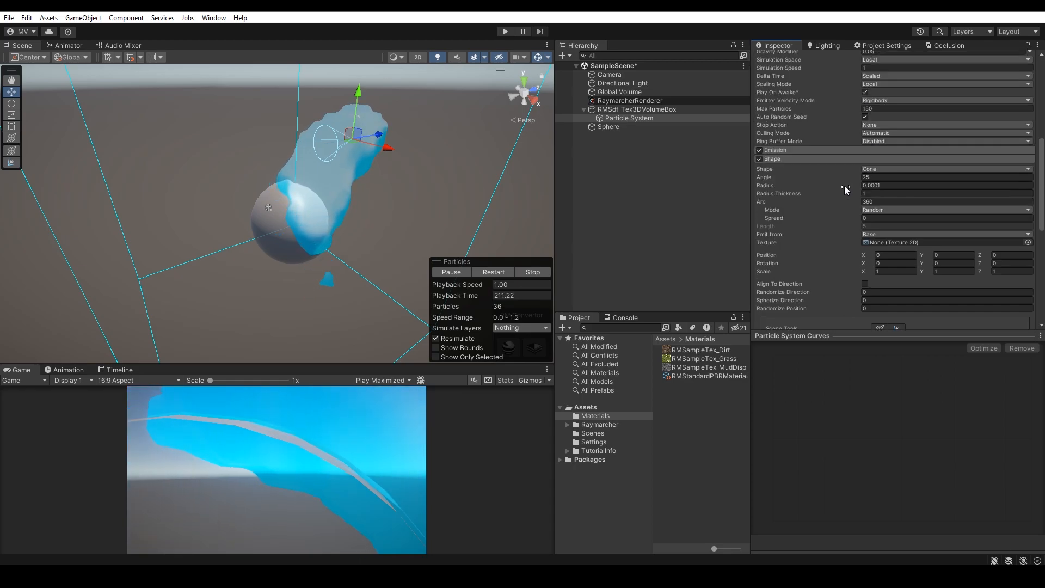
scroll(846, 184, "up", 8)
left_click(881, 192)
type("1")
left_click(879, 183)
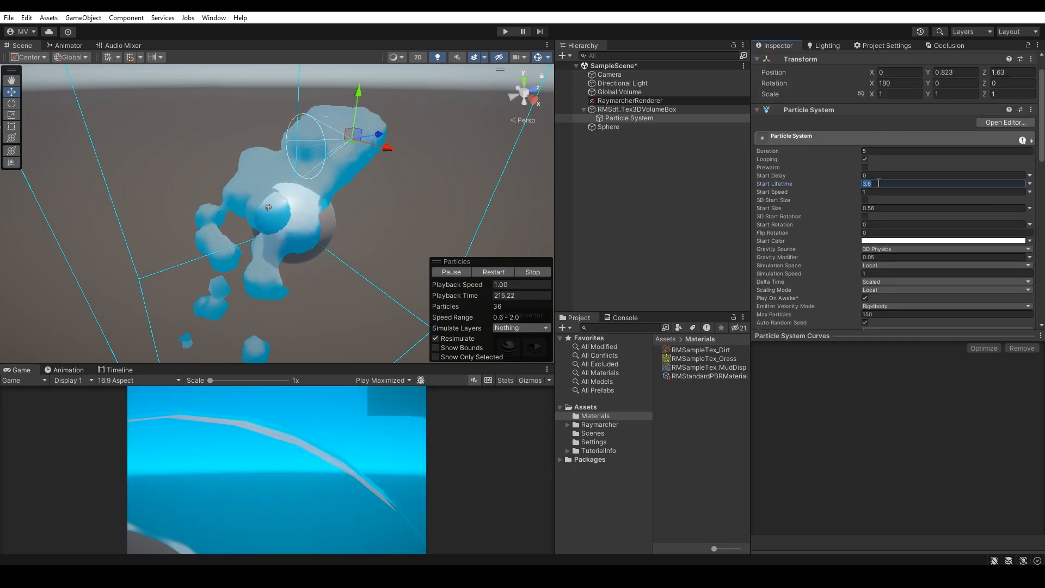
type("3")
key("Return")
Tilt the particle system to an X rotation of 165.294 and clear the volume tracker's particles
mouse_move(387, 135)
left_mouse_down("alt")
mouse_move(404, 131)
mouse_move(404, 120)
mouse_move(394, 125)
left_mouse_up("alt")
key("e")
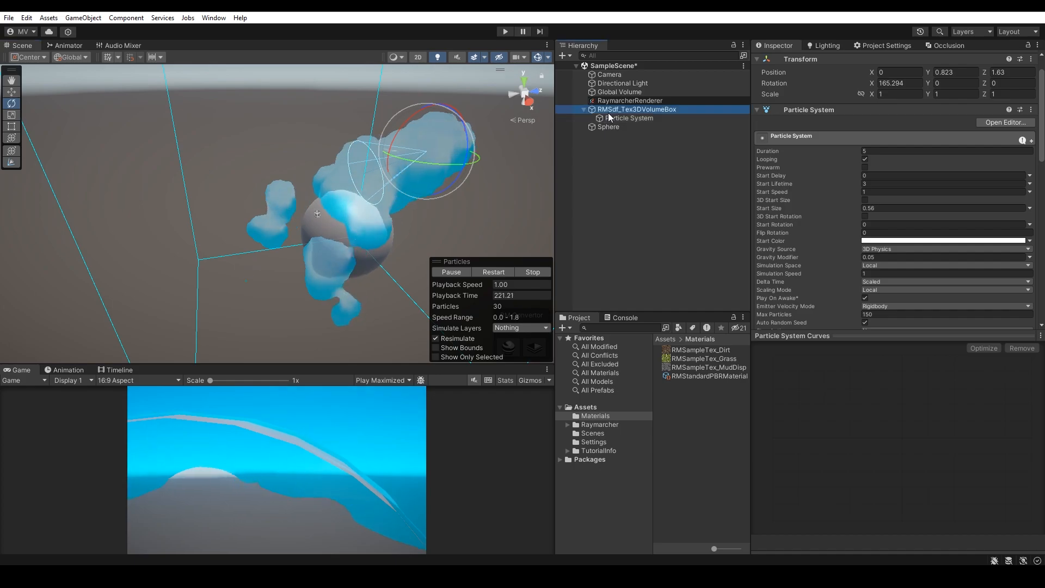
left_click(609, 112)
left_click(890, 524)
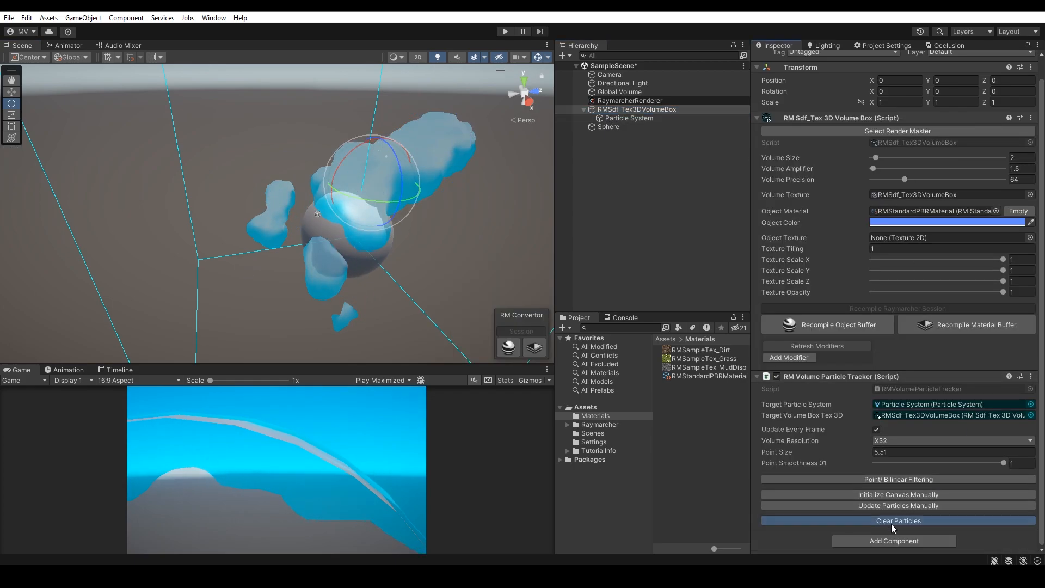
Set the volume box's Volume Size to 3.9 and the particle tracker's Volume Resolution to x64
left_click(628, 119)
right_click_drag(397, 173, 427, 178)
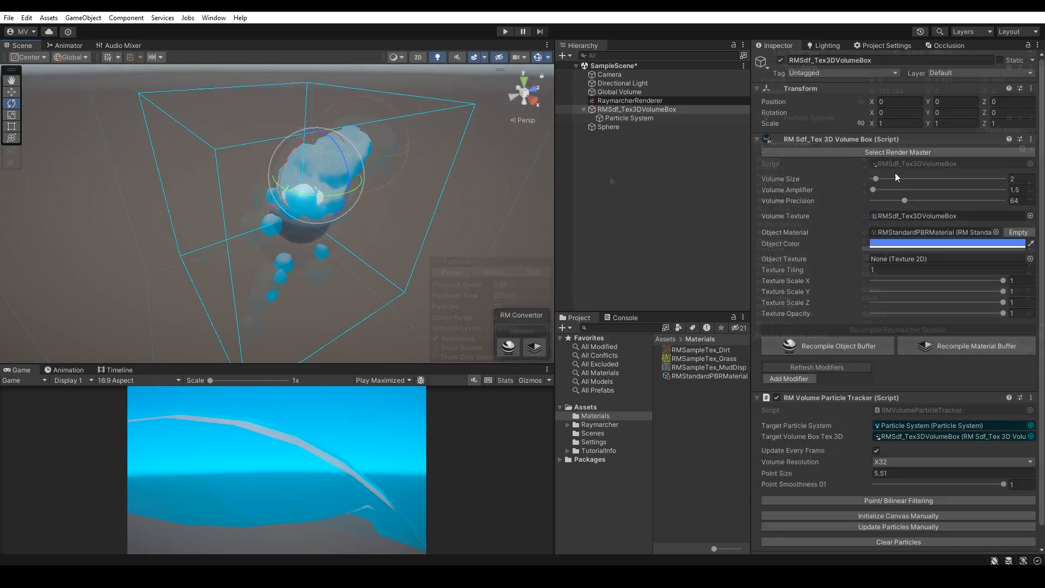
left_click_drag(876, 179, 882, 187)
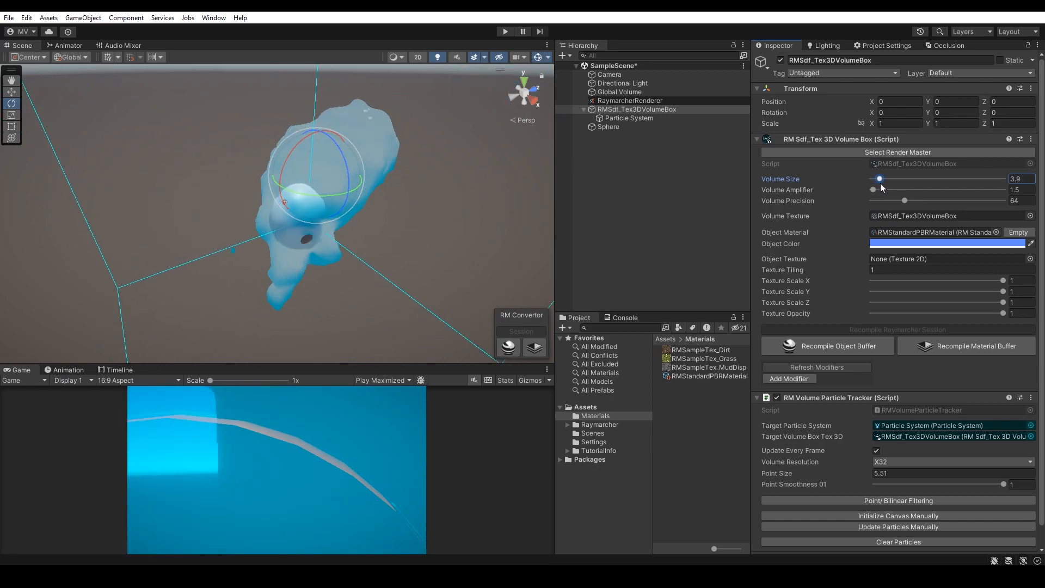
left_click(891, 465)
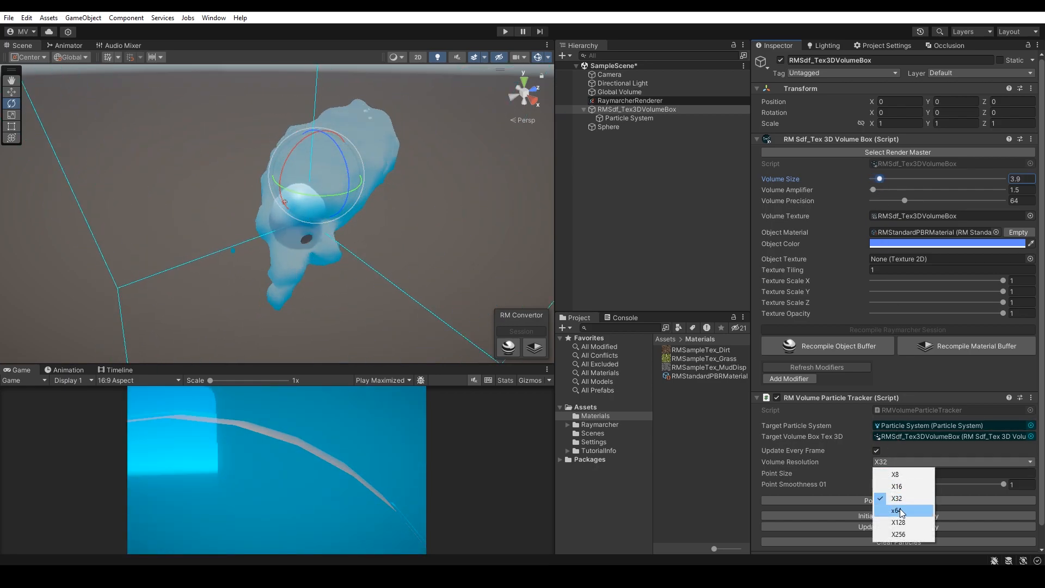
left_click(898, 511)
Switch the particle system's Simulation Space to World
left_click(635, 116)
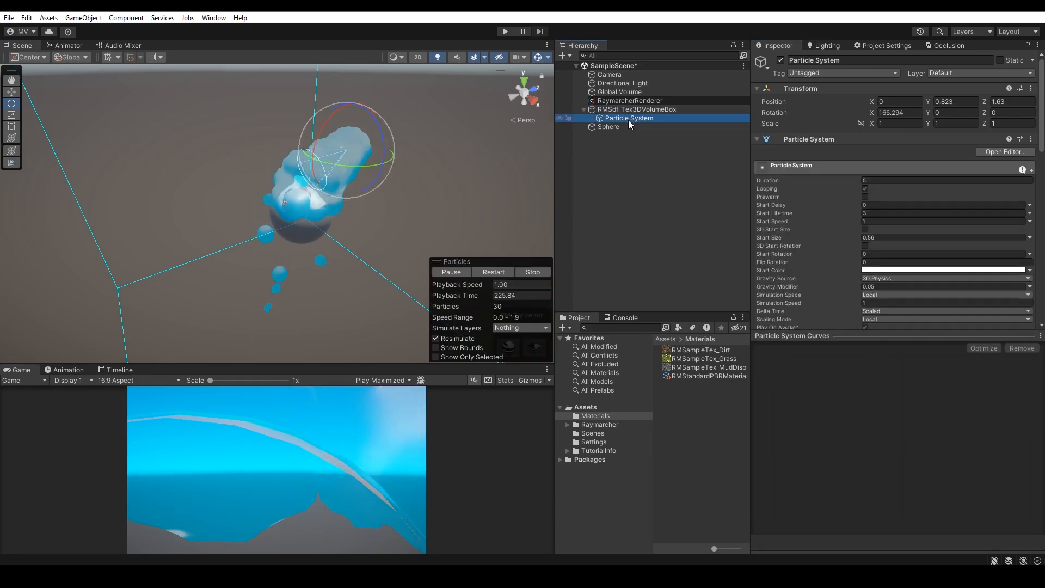
right_click_drag(531, 169, 517, 170)
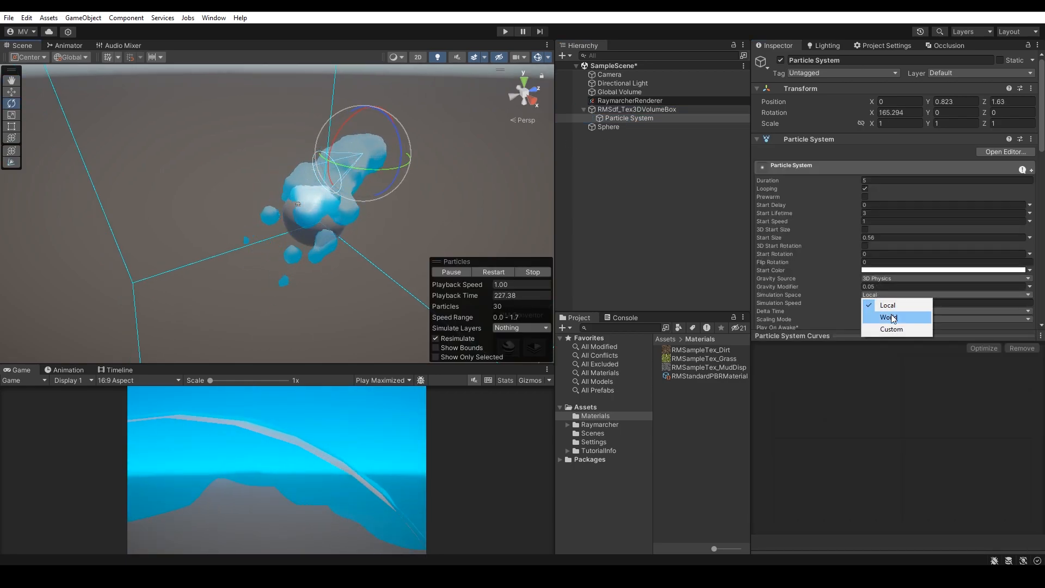
left_click(893, 318)
Move the particle system within the volume box to test the world-space fluid trail from several angles
right_click_drag(482, 210, 391, 184)
key("w")
mouse_move(401, 181)
left_mouse_down()
mouse_move(405, 201)
mouse_move(423, 198)
mouse_move(406, 154)
mouse_move(381, 172)
mouse_move(396, 201)
mouse_move(410, 144)
mouse_move(409, 194)
left_mouse_up()
left_click(409, 195)
right_click_drag(409, 195, 412, 143)
key("w")
key("a")
key("s")
key("d")
right_click_drag(346, 223, 359, 202)
Set the volume box's Volume Precision to 82 and check the render master's Render Iterations options
left_click(630, 110)
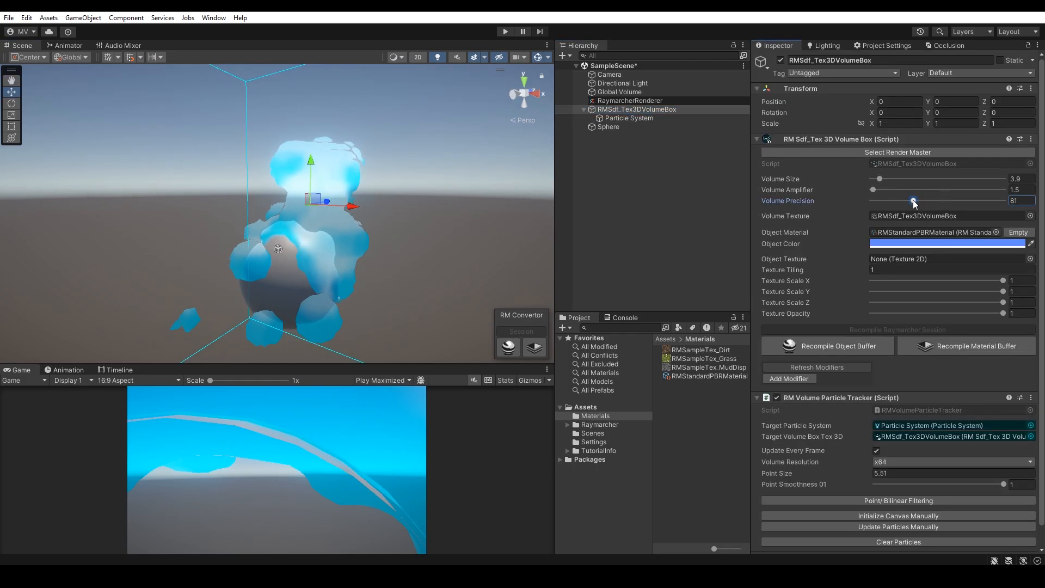
left_click_drag(898, 202, 889, 205)
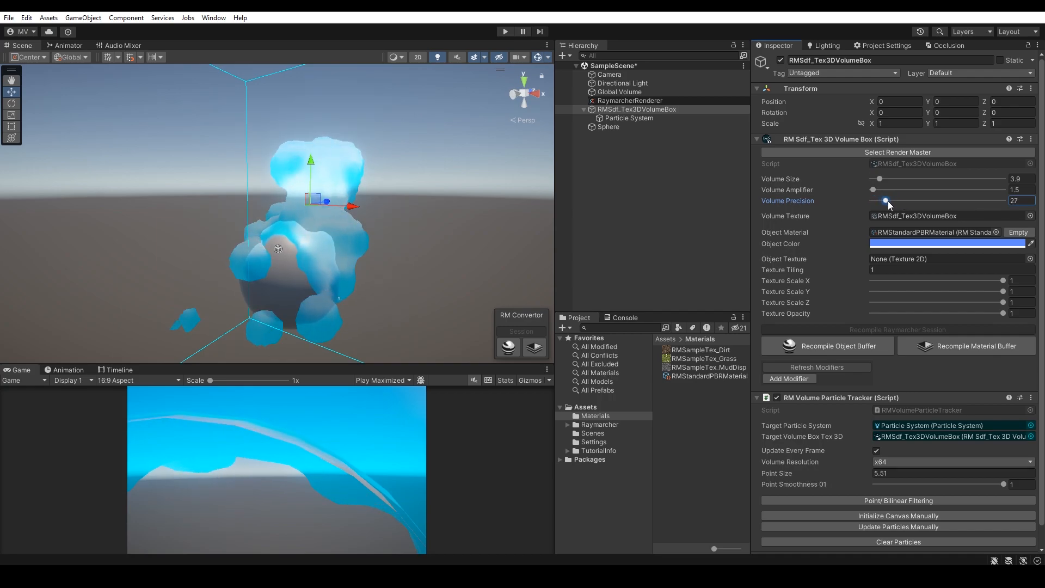
left_click(897, 152)
scroll(892, 332, "down", 3)
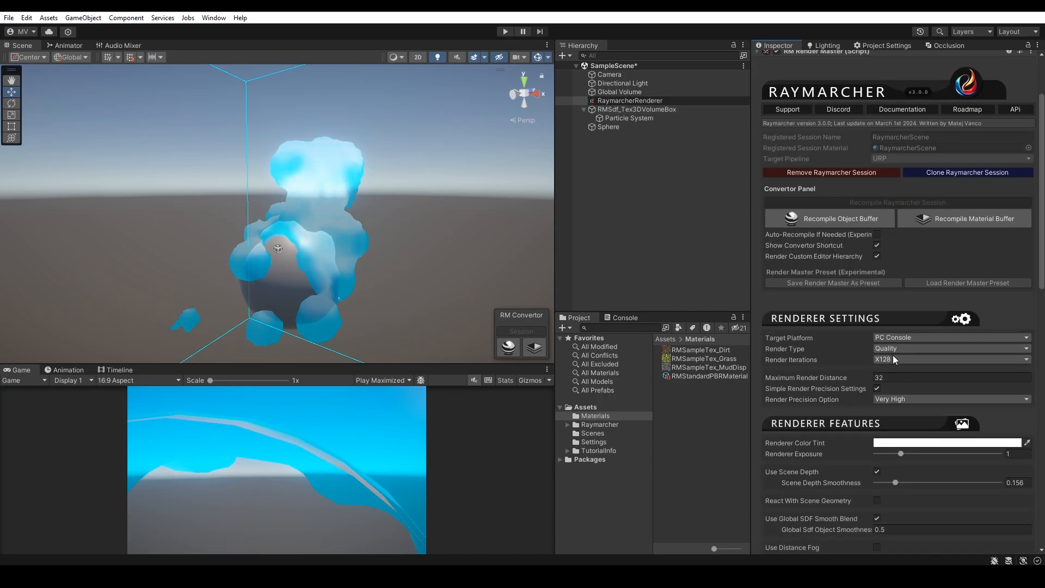
left_click(892, 360)
left_click(648, 110)
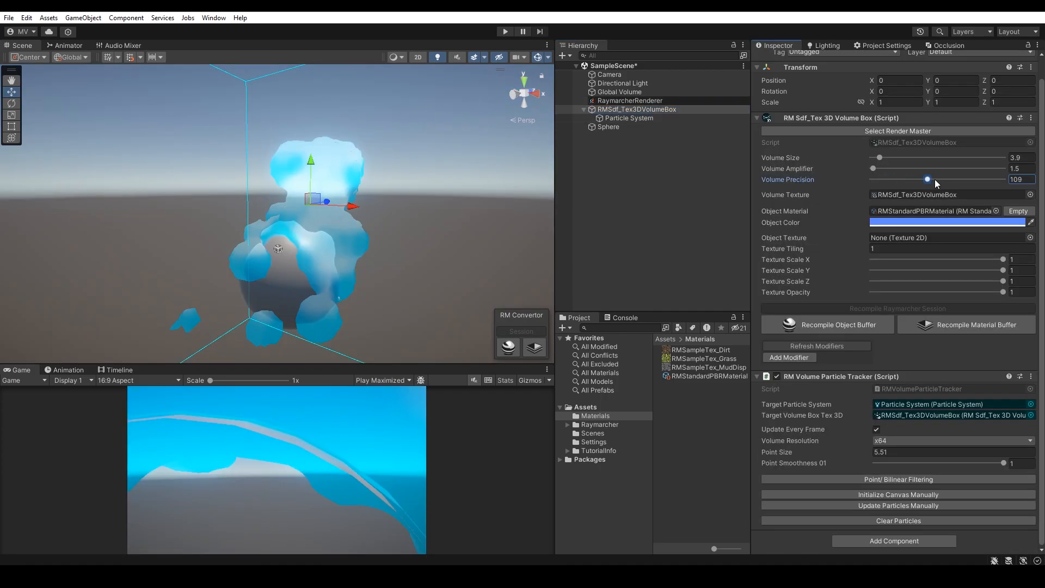
Reposition the particle system directly beneath the sphere so the fluid flows up against it
left_click(672, 119)
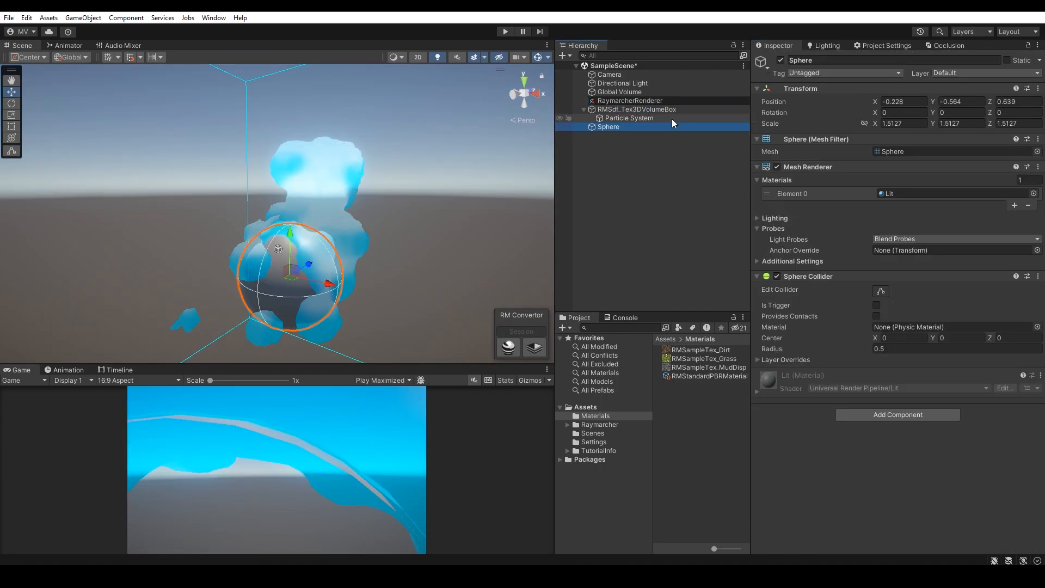
left_click_drag(512, 141, 361, 220, "alt")
left_click_drag(352, 179, 350, 211)
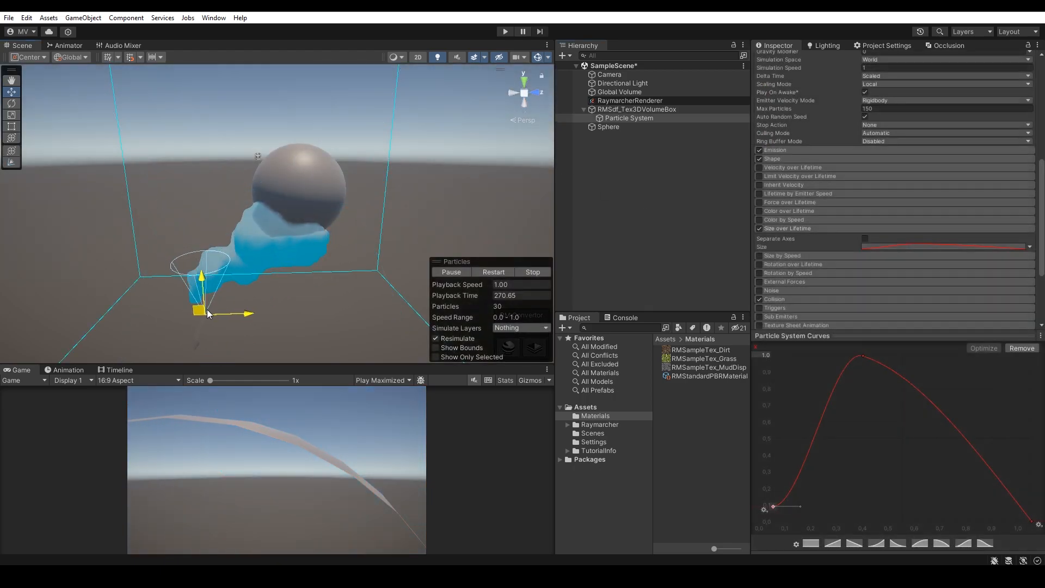
left_click_drag(208, 313, 300, 303)
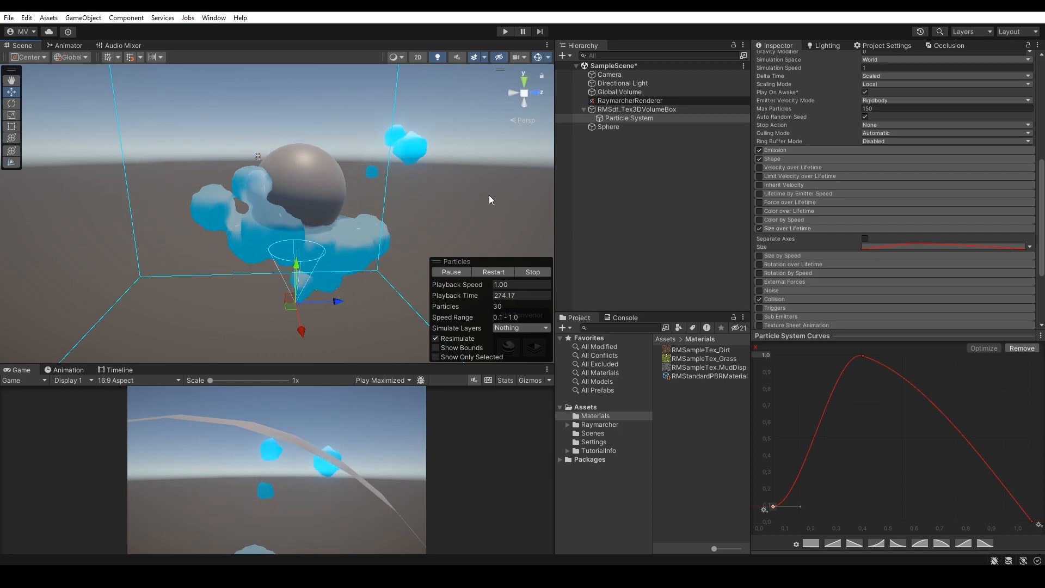
Add a Noiser modifier to the volume box with Noise Amount X, Y and Z of 5 and Noise Blend 0.149
left_click(615, 109)
left_click(795, 359)
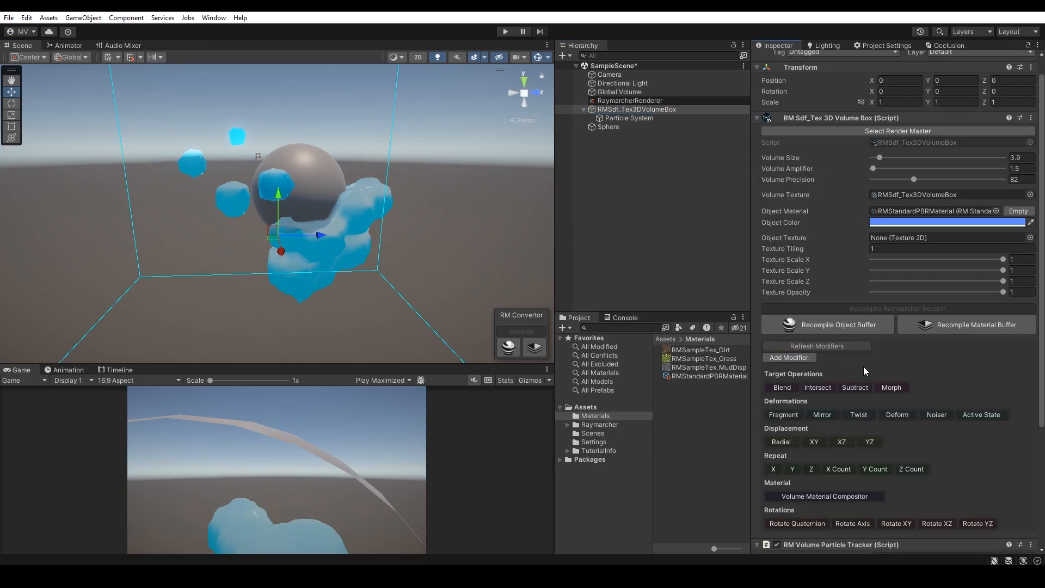
left_click(938, 416)
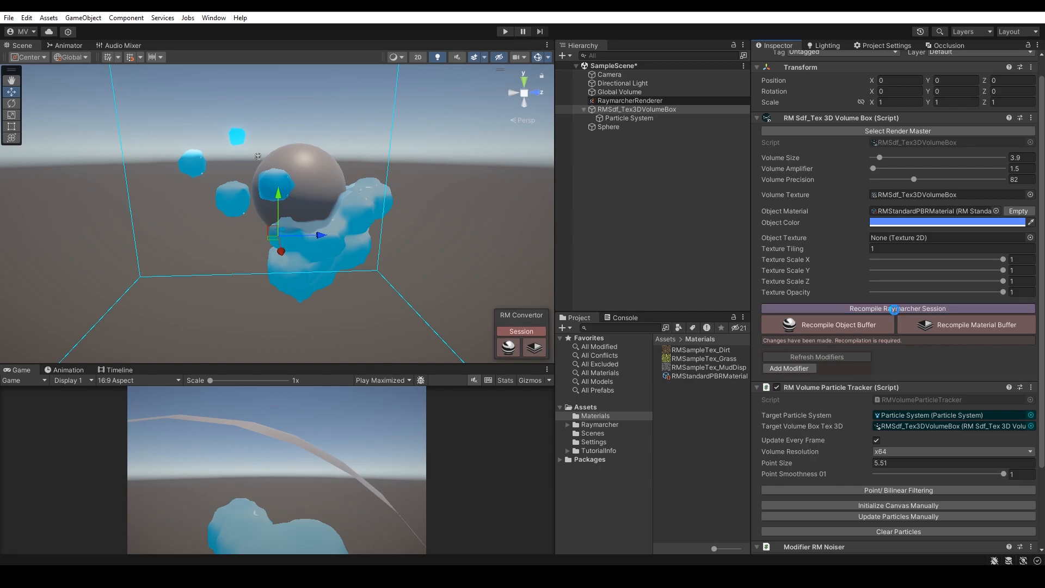
scroll(879, 468, "down", 3)
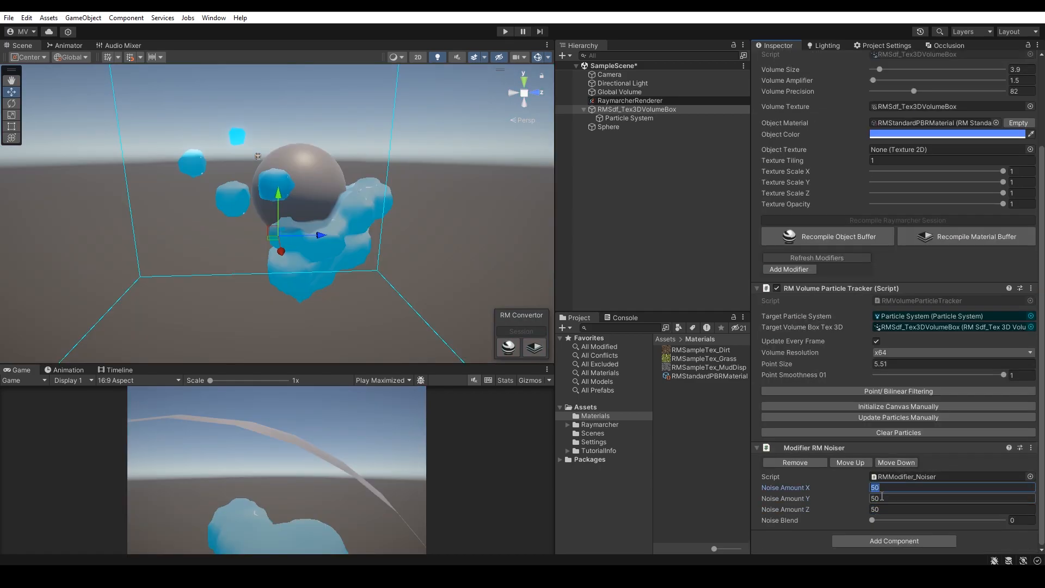
left_click_drag(874, 518, 894, 526)
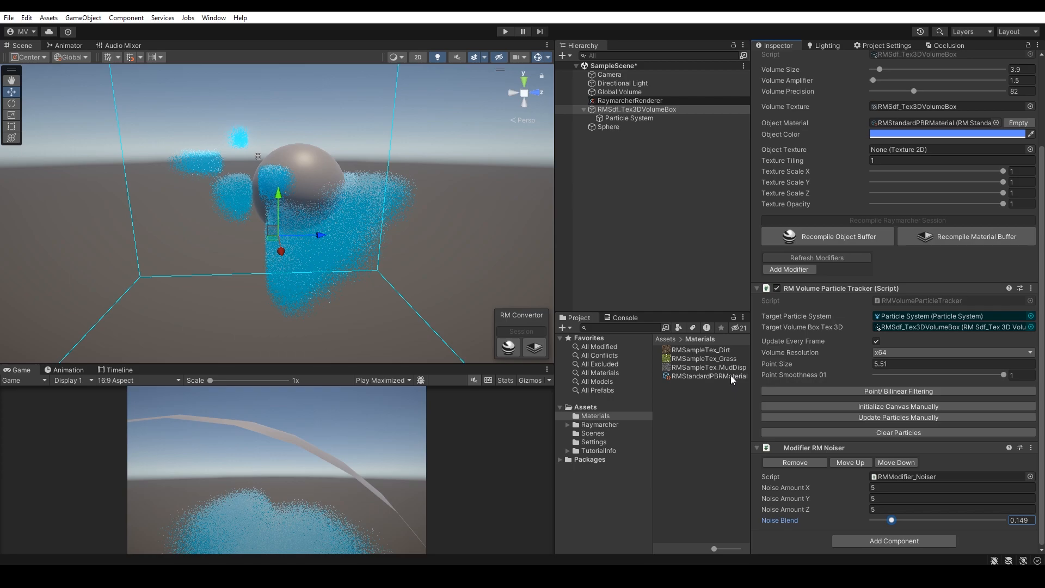
Recolor the fluid in neutral tones: Object Color 7B7B7B, white material Color Override and near-black Shading Tint 0D0D0D
left_click(915, 134)
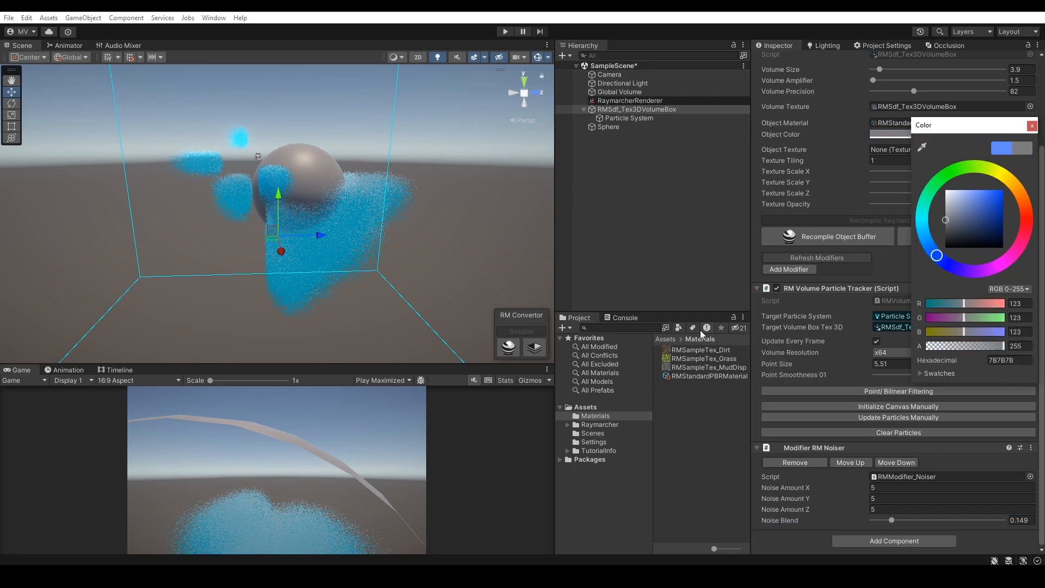
left_click(707, 376)
left_click(898, 147)
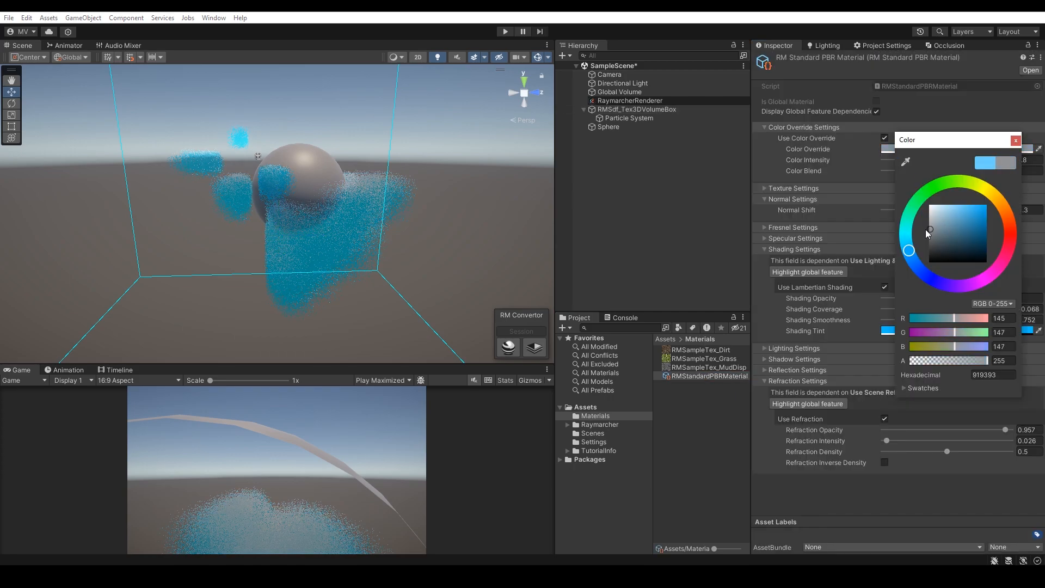
left_click_drag(927, 230, 879, 194)
left_click(884, 329)
left_click_drag(961, 239, 878, 259)
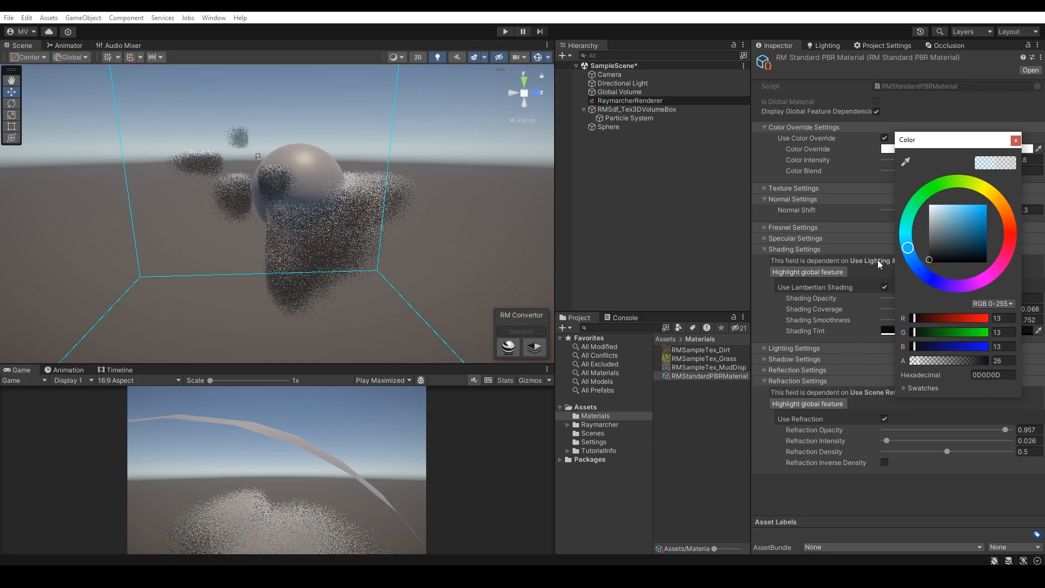
Move the particle system up toward the sphere to test the noisy, grainy volume in motion
left_click(639, 119)
left_click_drag(259, 299, 332, 212)
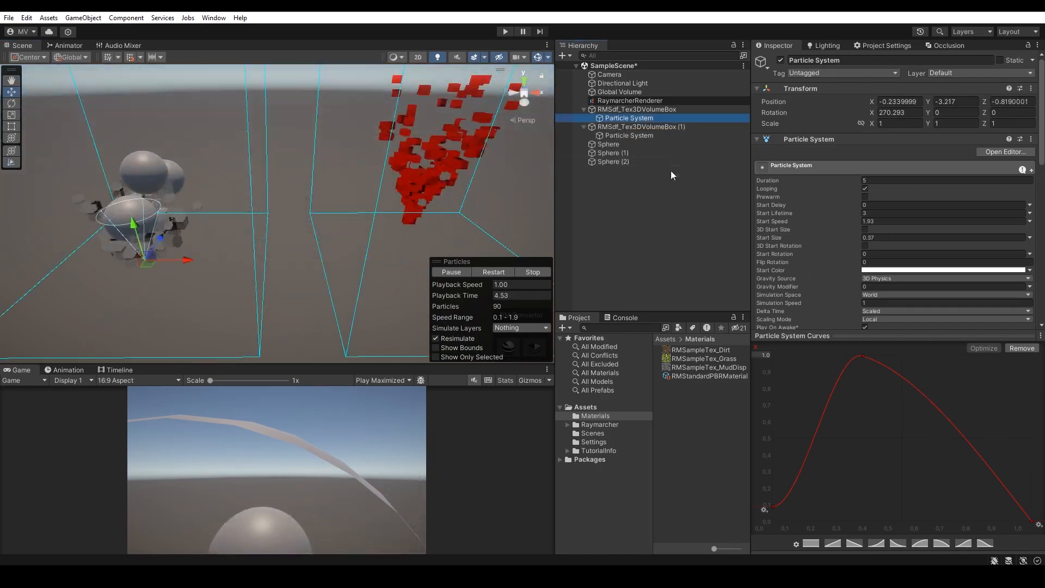
Set the first volume box's Object Color to mint green 56FFA1
left_click(606, 109)
left_click(929, 243)
left_click(1021, 299)
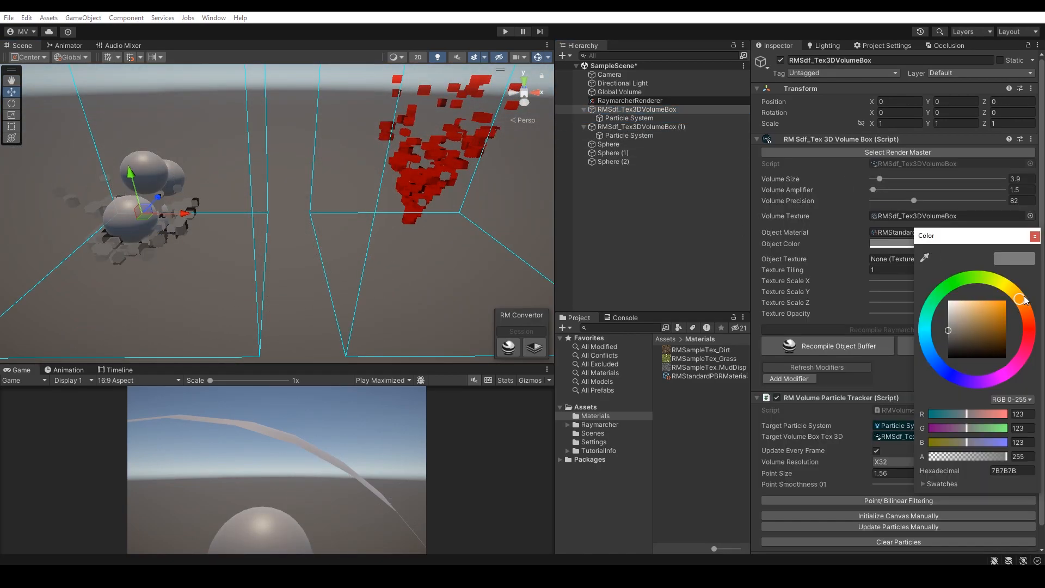
left_click_drag(992, 325, 923, 296)
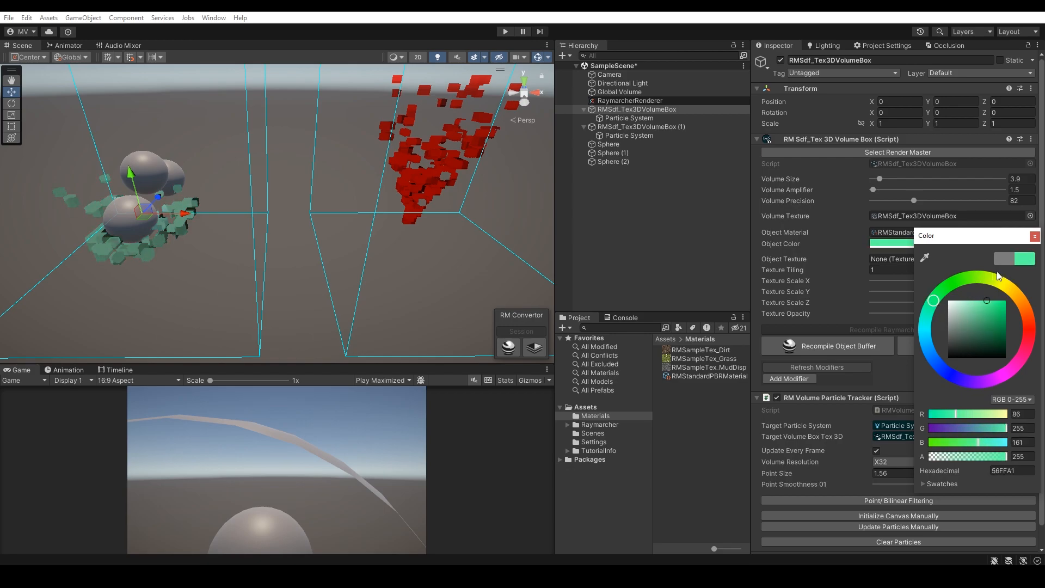
Enable Color Override on the volume box's PBR material and set its Color Blend to 0.235
double_click(892, 232)
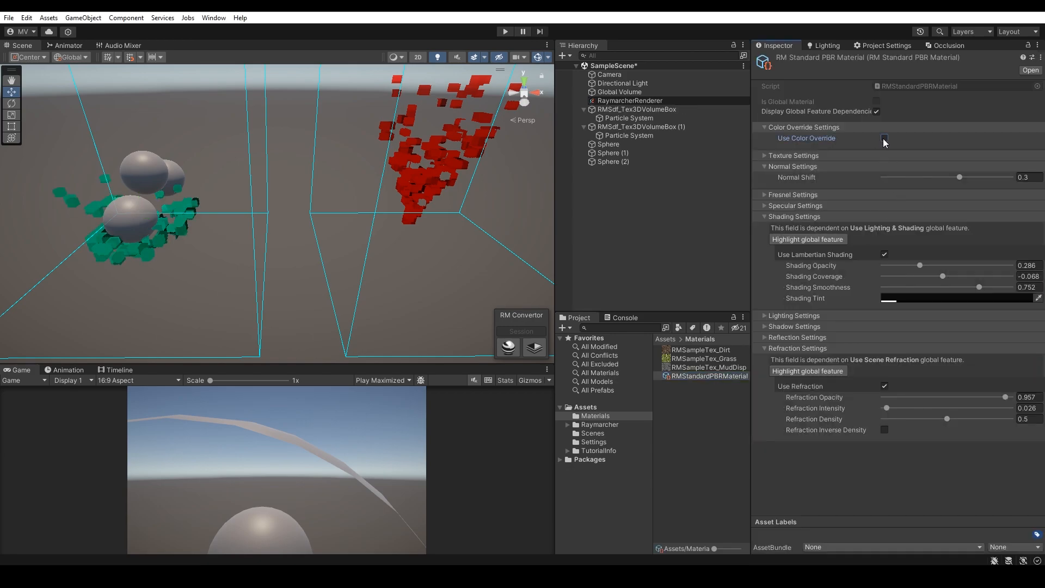
left_click(884, 139)
left_click_drag(996, 170, 914, 172)
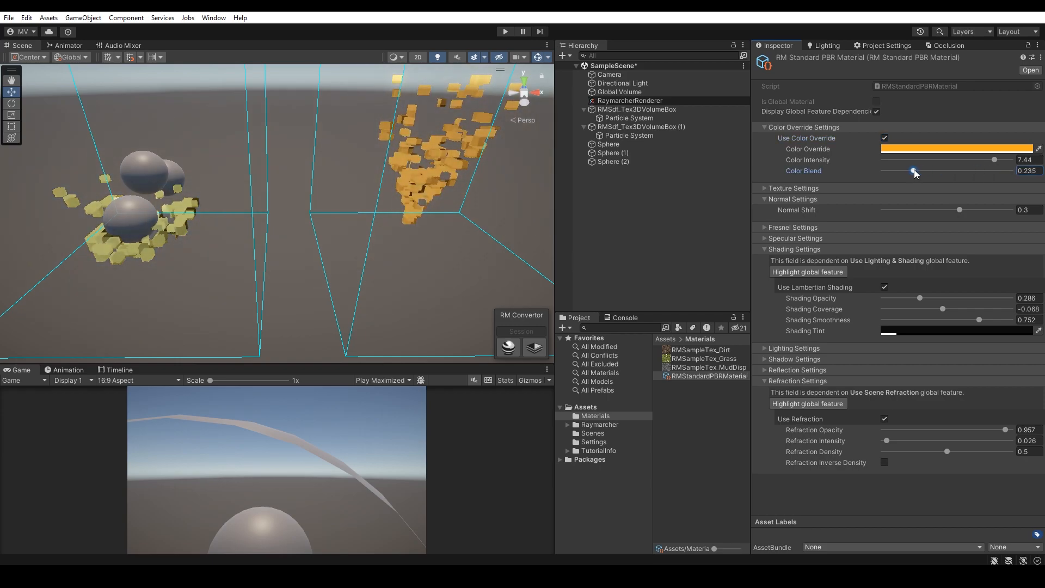
Change the material's Color Override to white and fine-tune its Color Intensity
left_click(980, 149)
left_click_drag(985, 211, 891, 171)
left_click(1035, 141)
left_click_drag(1011, 159, 1008, 160)
Raise a slider in the RaymarcherRenderer's global renderer settings to its maximum
left_click(632, 101)
scroll(916, 388, "down", 5)
left_click_drag(907, 249, 1023, 251)
Move the first volume box's particle system to the side of the spheres to test the cube particles in motion
left_click(628, 135)
left_click(620, 118)
left_click_drag(149, 268, 182, 255)
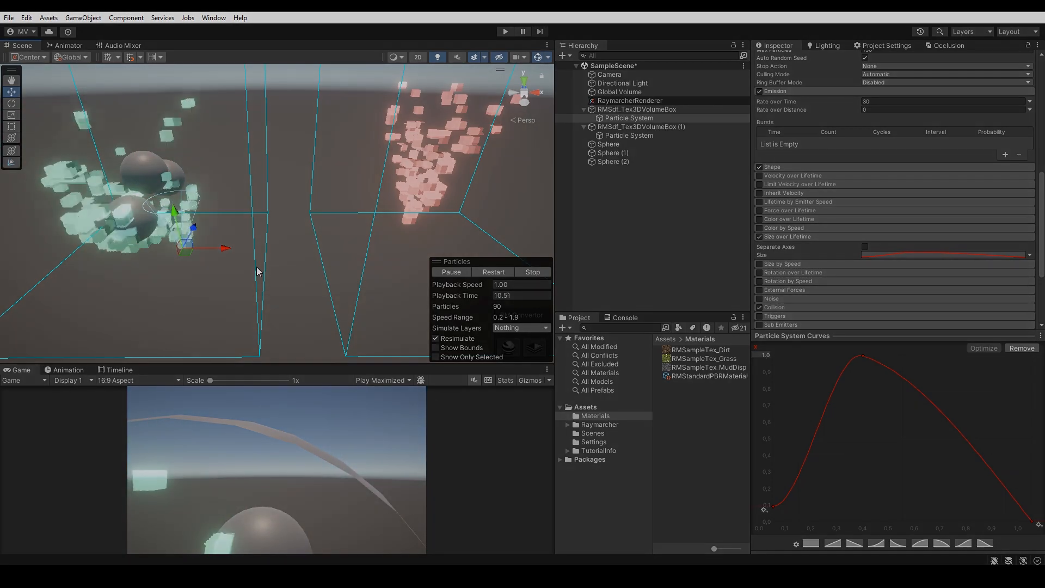